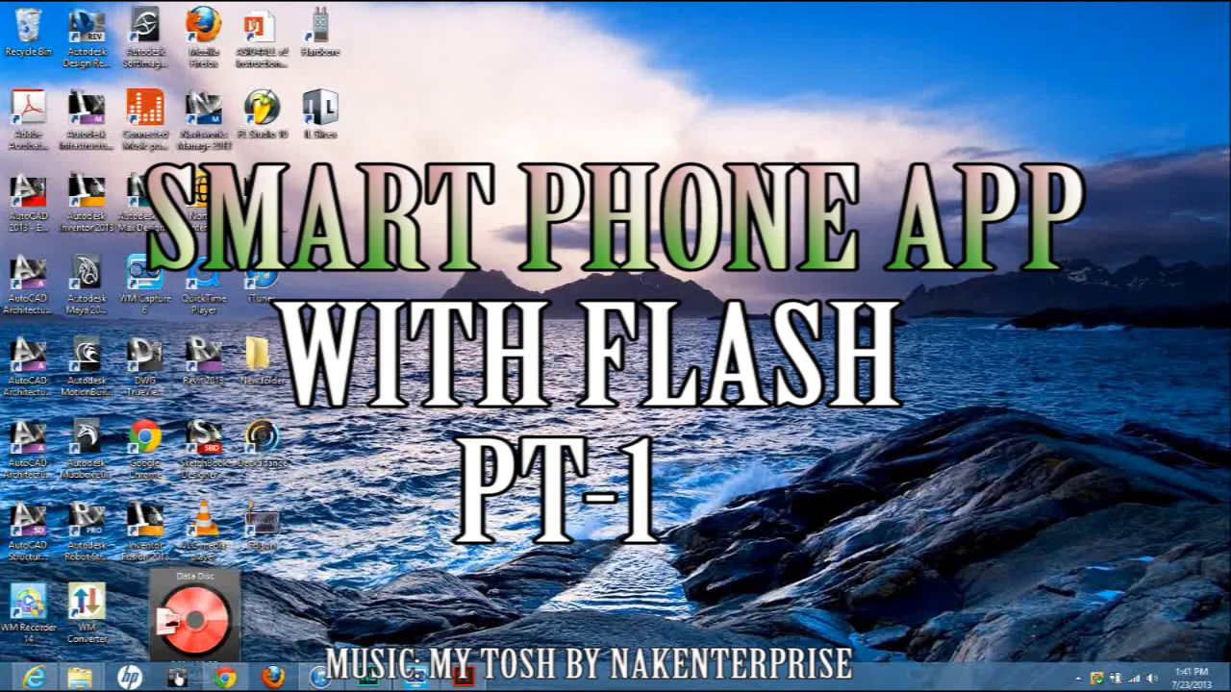
- Switch to Adobe Flash CS6, create a new ActionScript 3.0 document and show its timeline
mouse_move(463, 677)
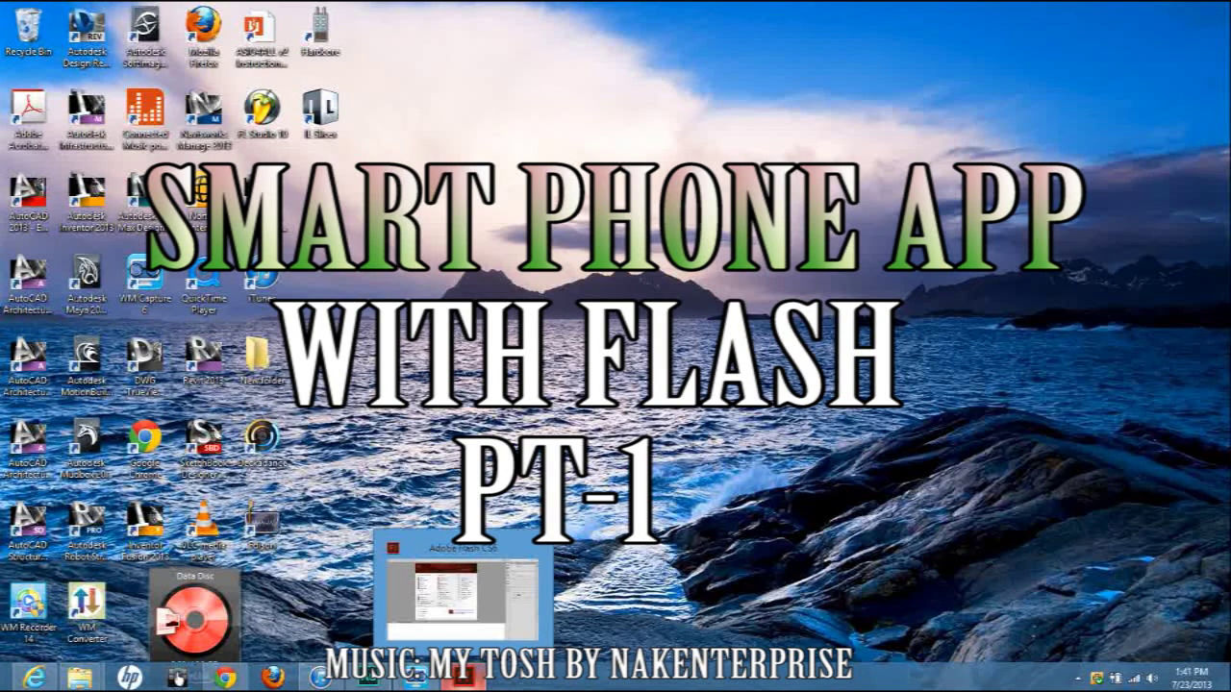
click(462, 678)
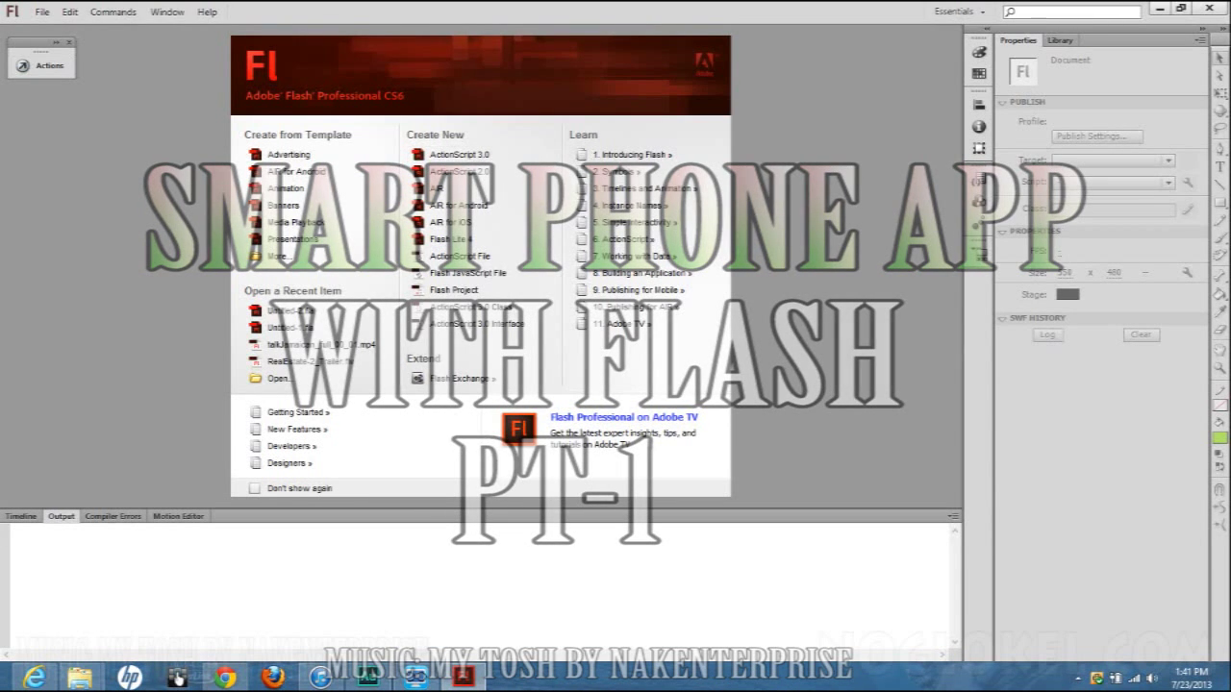
click(42, 11)
click(72, 30)
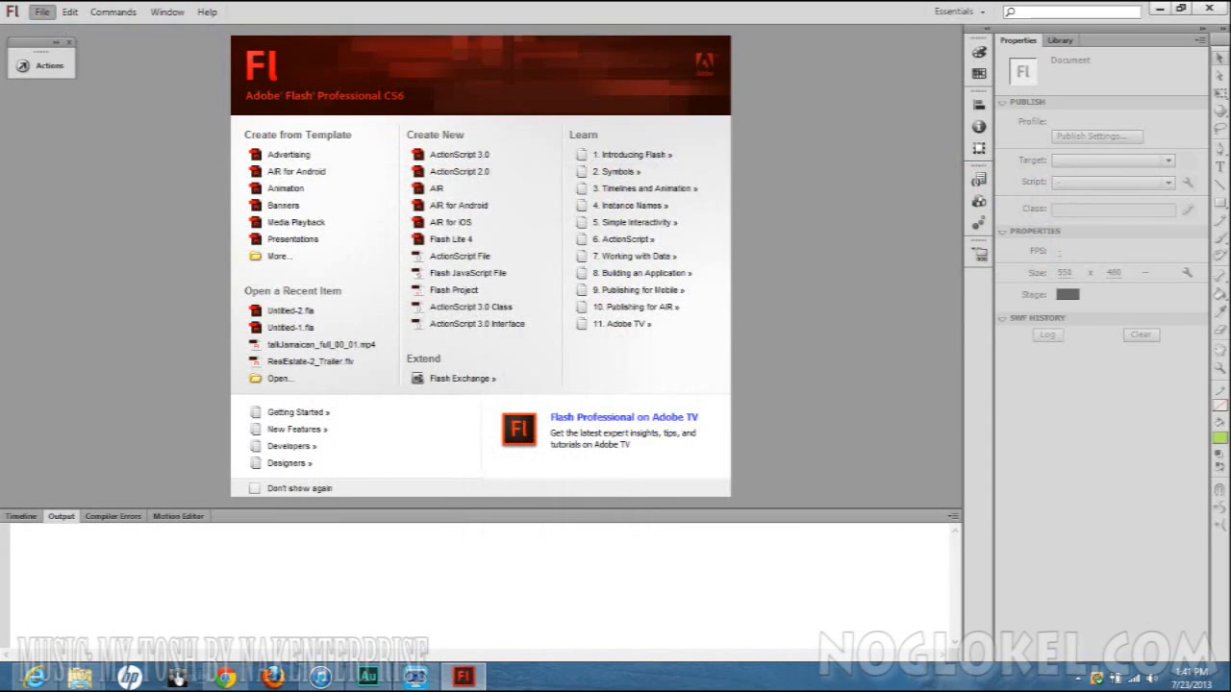
key(ctrl+n)
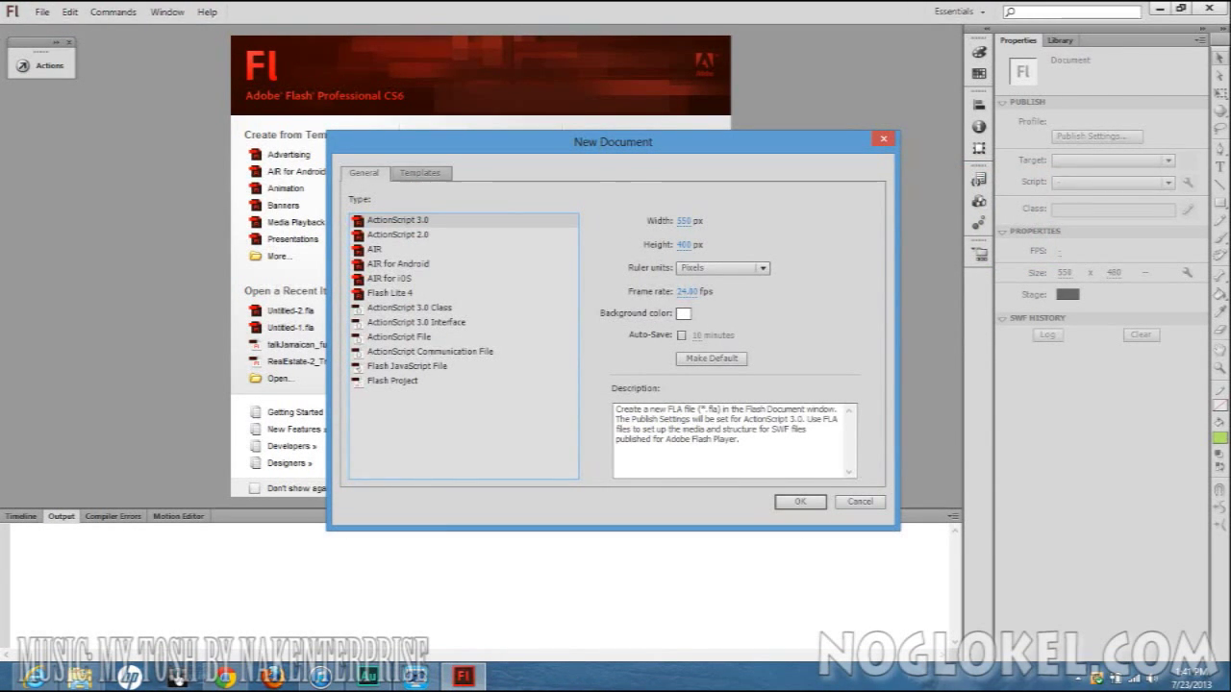
click(860, 501)
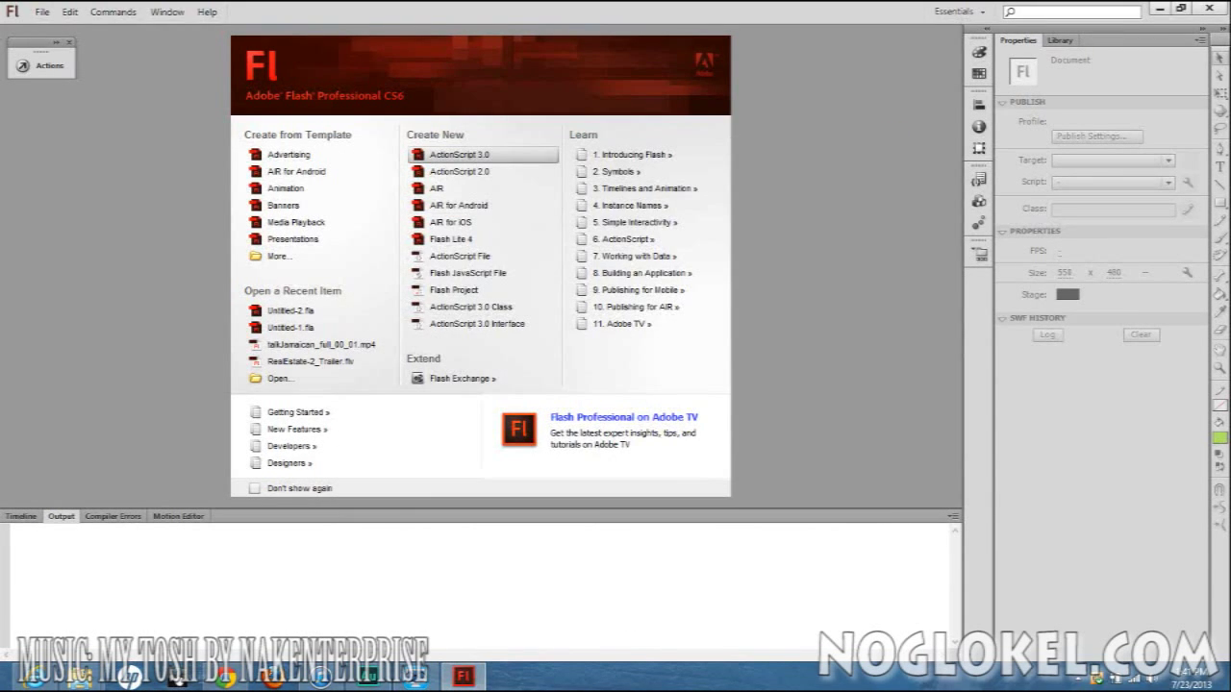
click(460, 155)
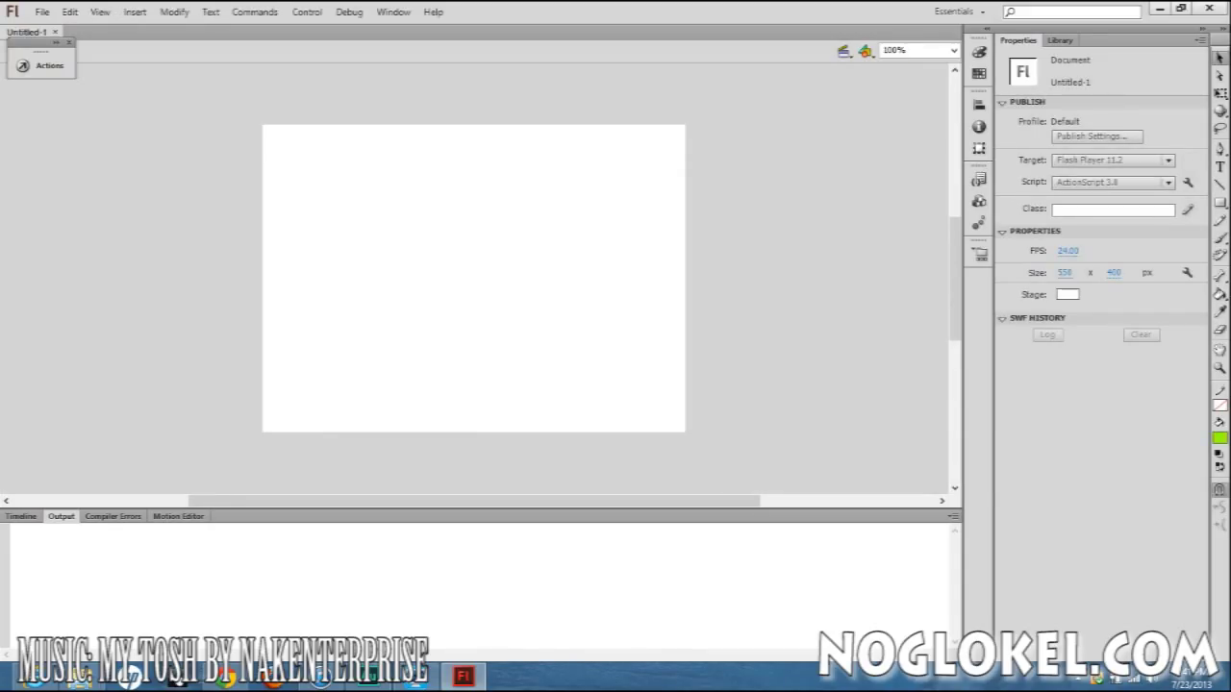
click(21, 516)
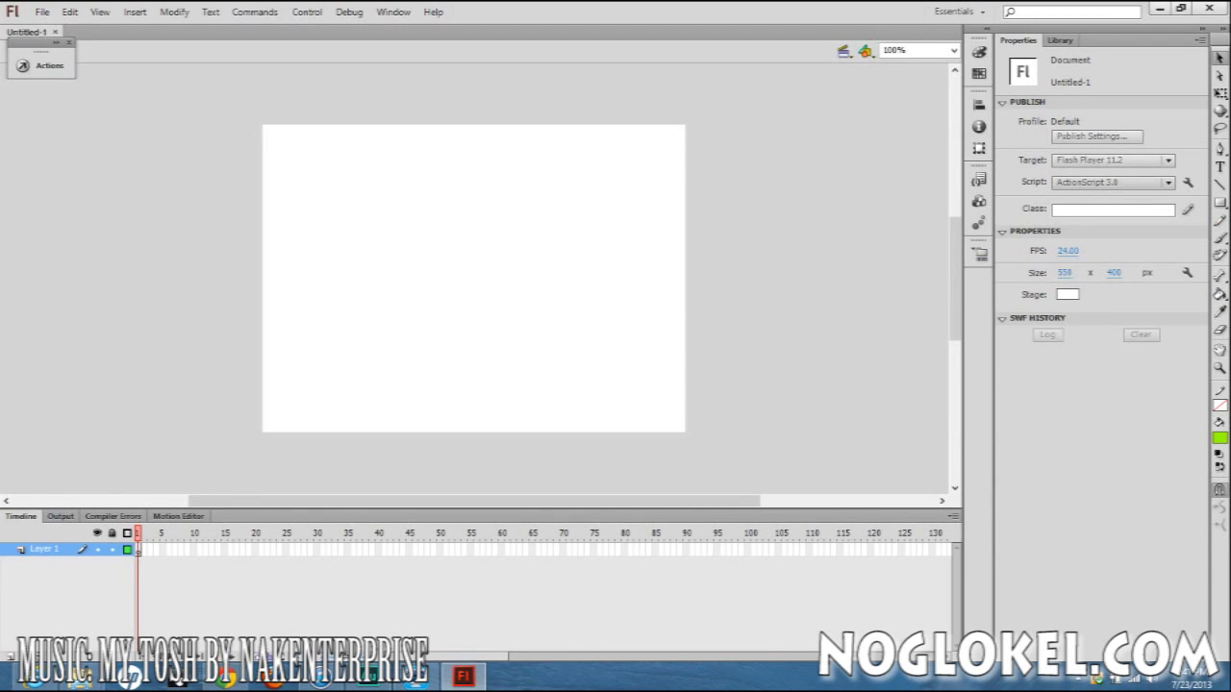
- Create a dynamic text field reading "click to play sound" along the stage's upper edge, sized about 464 by 65 px
key(t)
drag(279, 123, 632, 225)
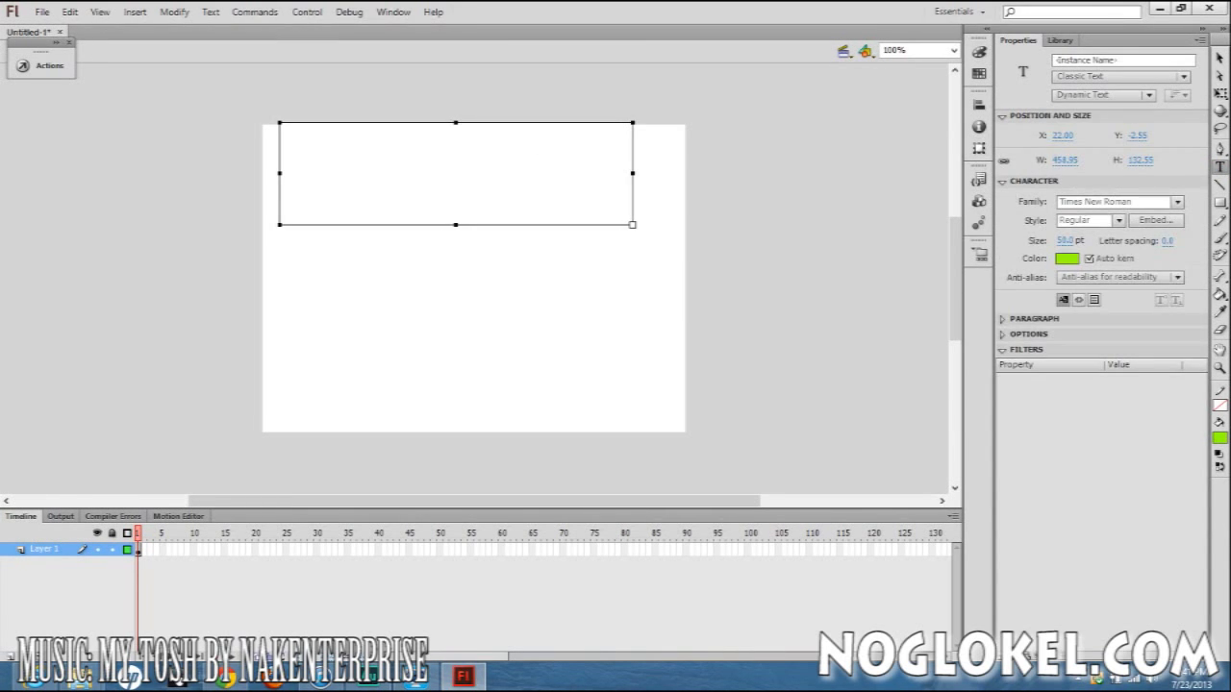
text(click so)
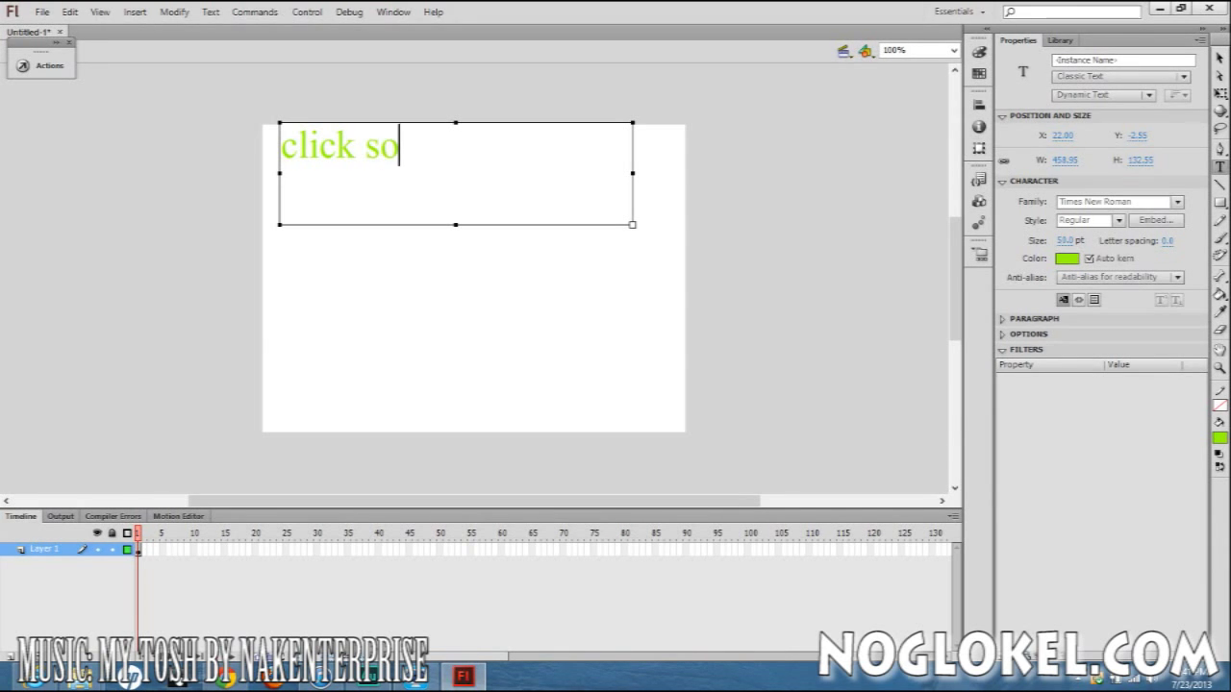
key(BackSpace)
key(BackSpace)
text(to p)
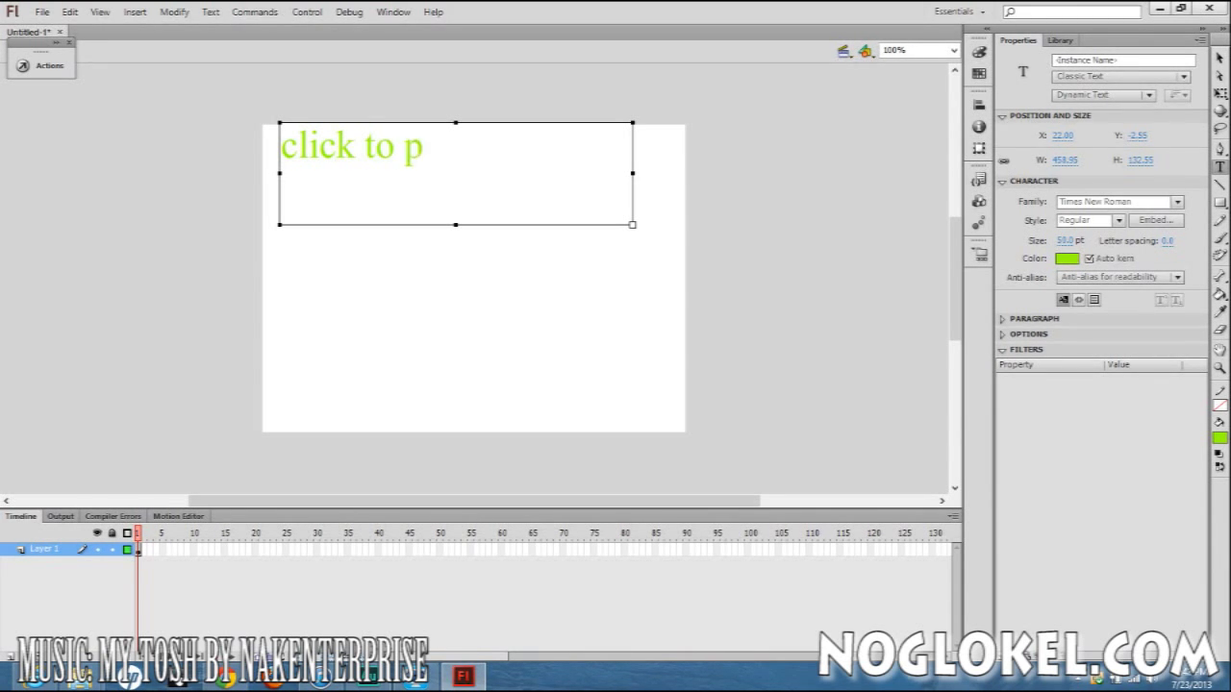
text(lay sound)
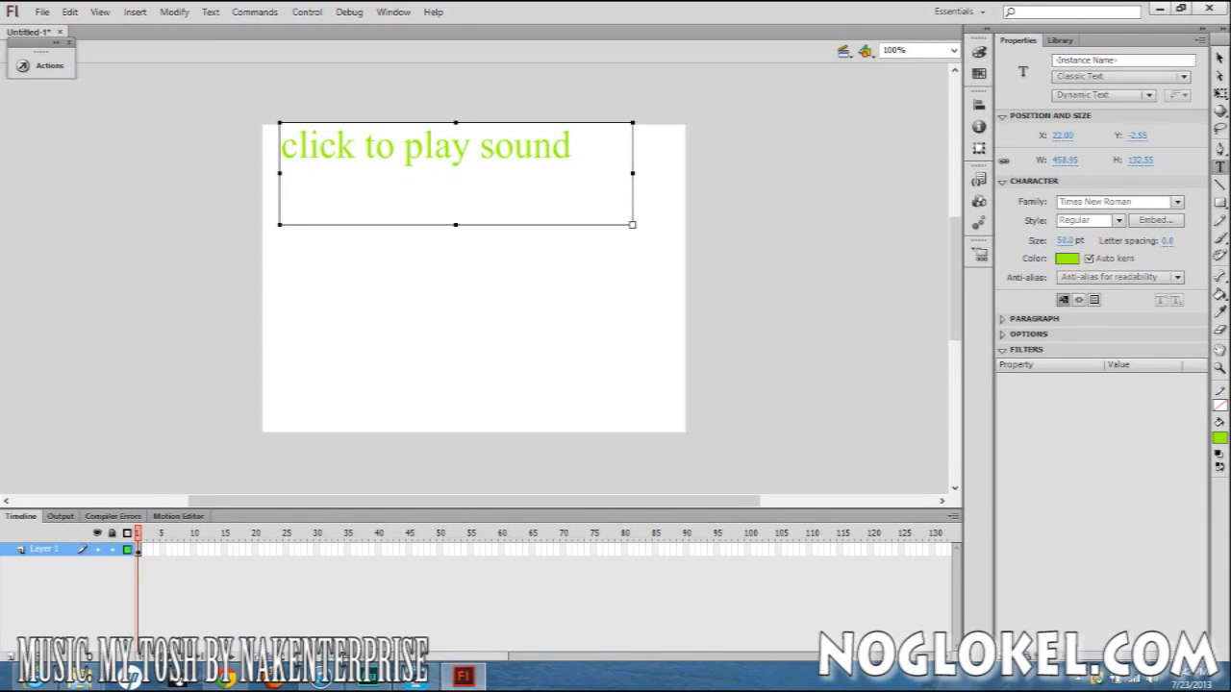
drag(631, 224, 636, 173)
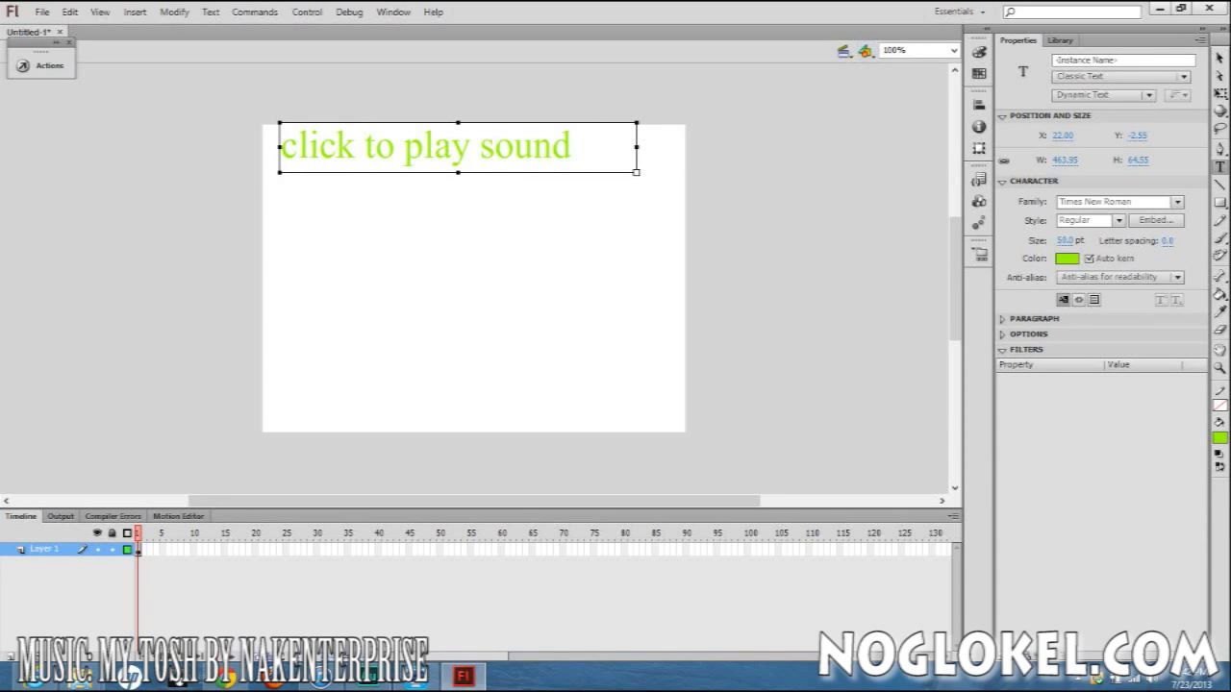
click(1219, 59)
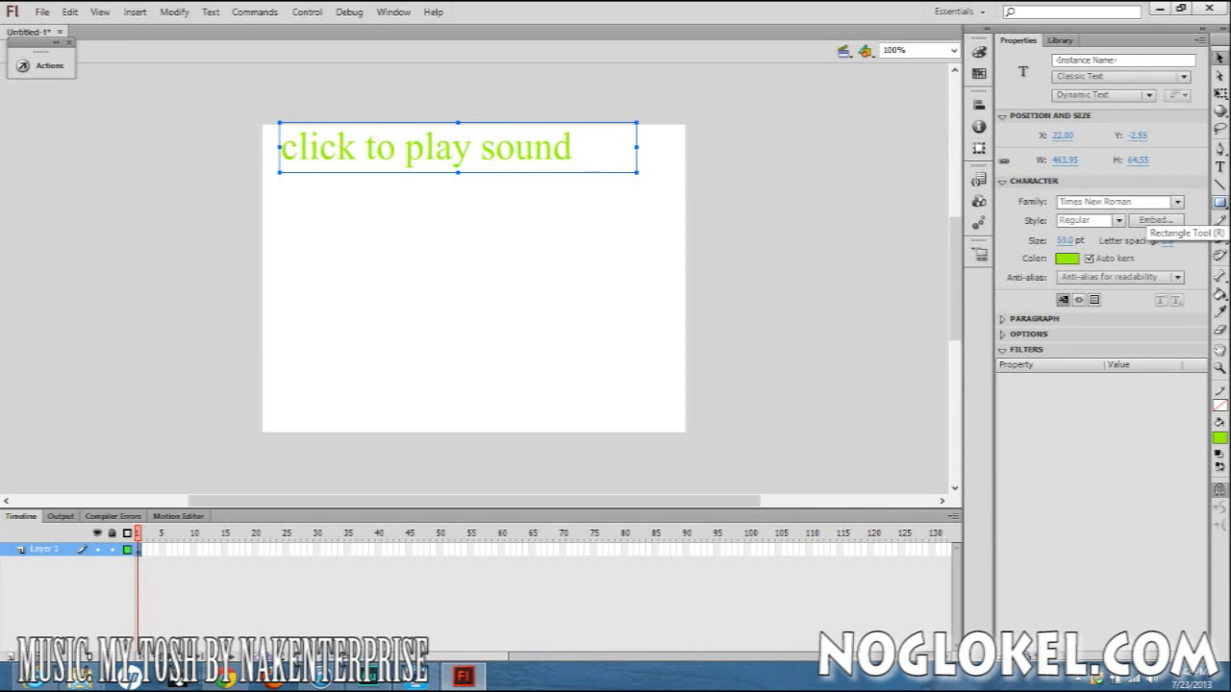
- Draw a green rectangle about 207 by 105 px in the lower-left part of the stage
click(1219, 203)
mouse_move(299, 273)
mouse_down()
mouse_move(536, 363)
mouse_move(459, 354)
mouse_up()
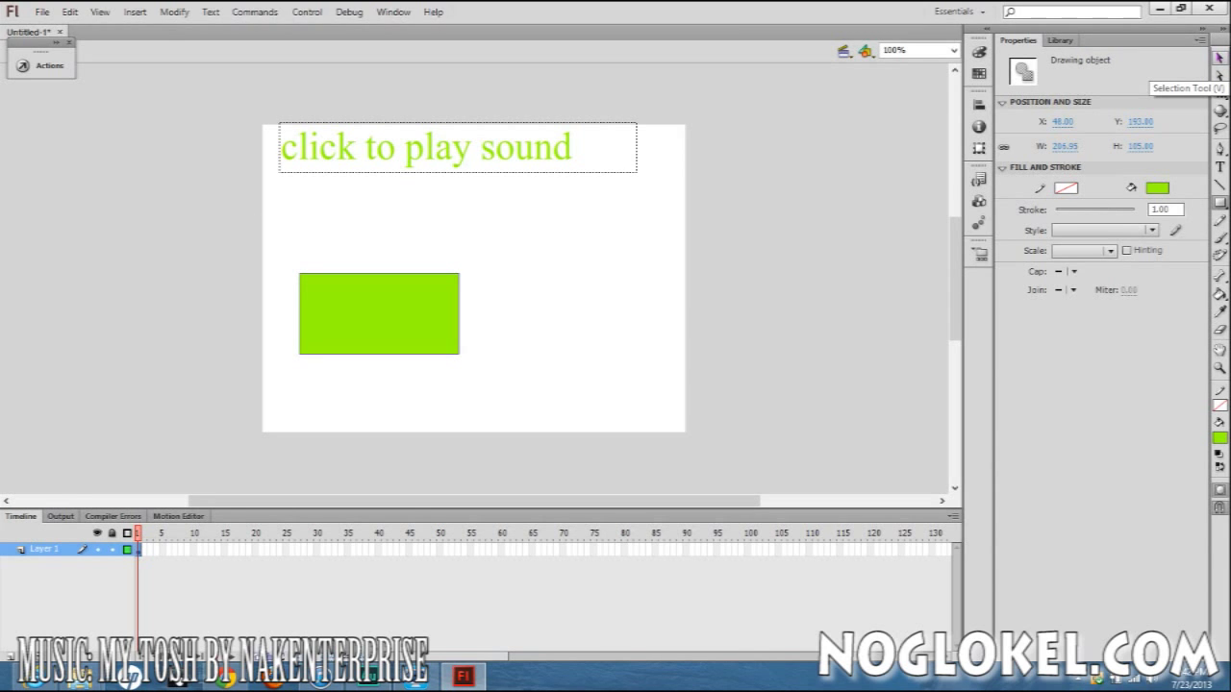
- Move the "click to play sound" text down to about Y 30 and give it the instance name btn1
drag(412, 146, 412, 171)
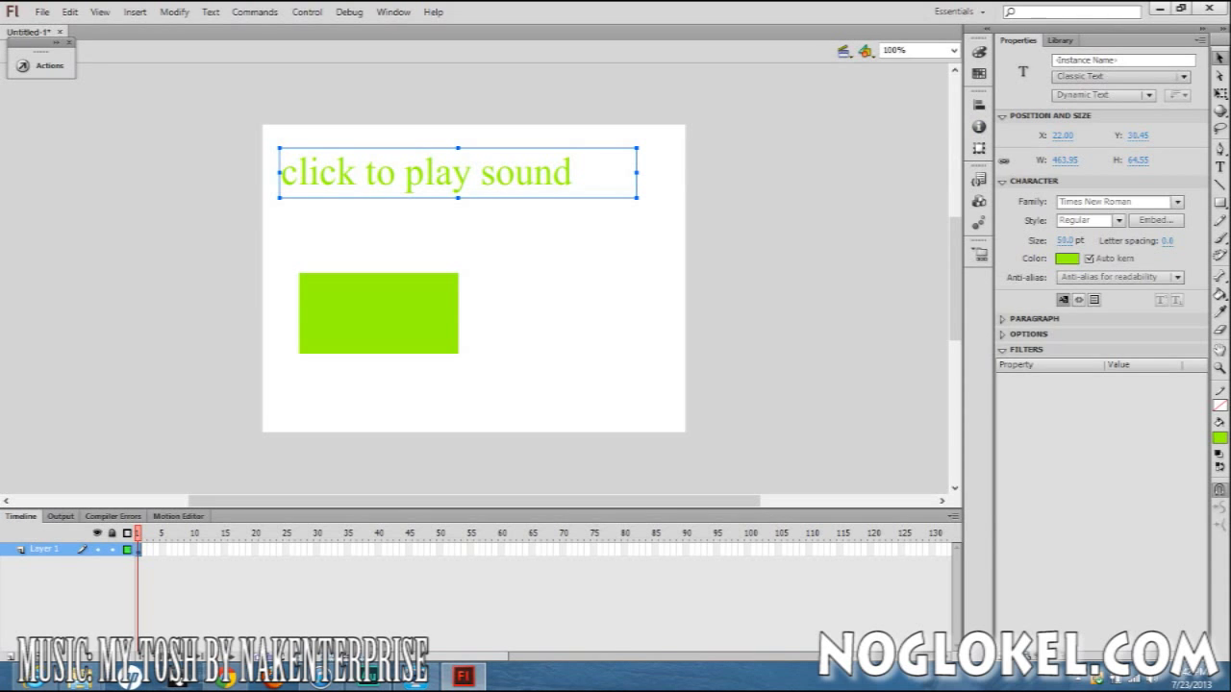
click(1086, 59)
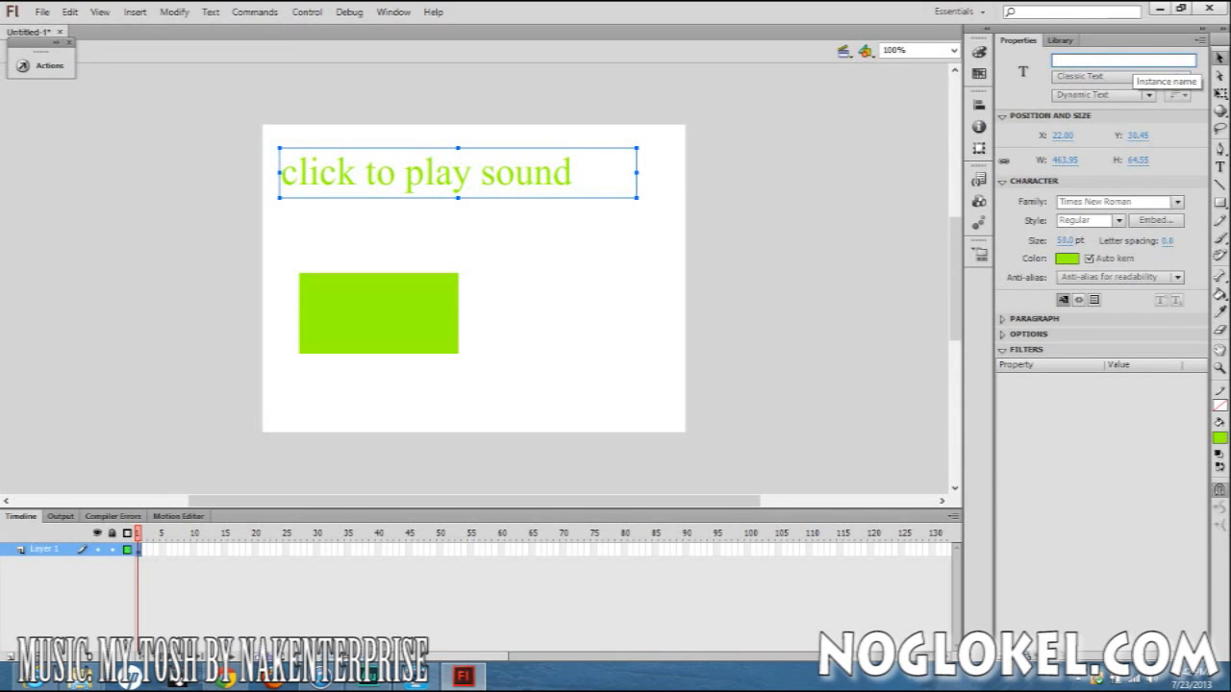
text(btn1)
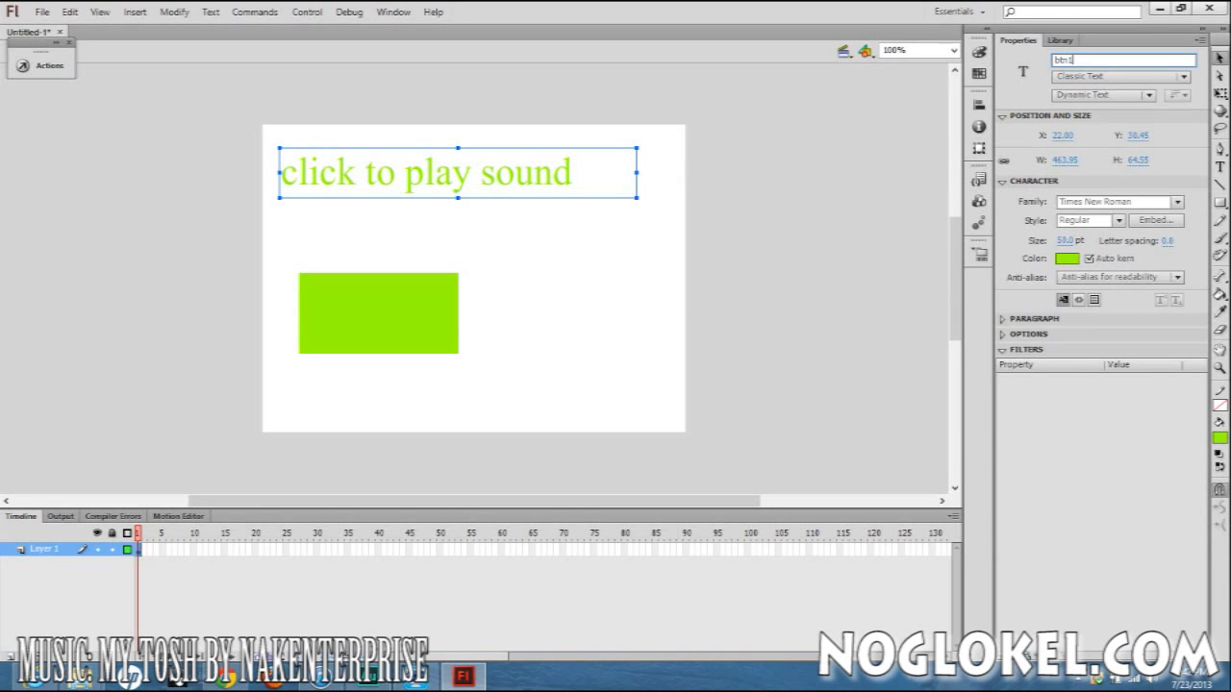
- Convert the green rectangle to a Button symbol with the default name and give its instance the name btn2
click(378, 314)
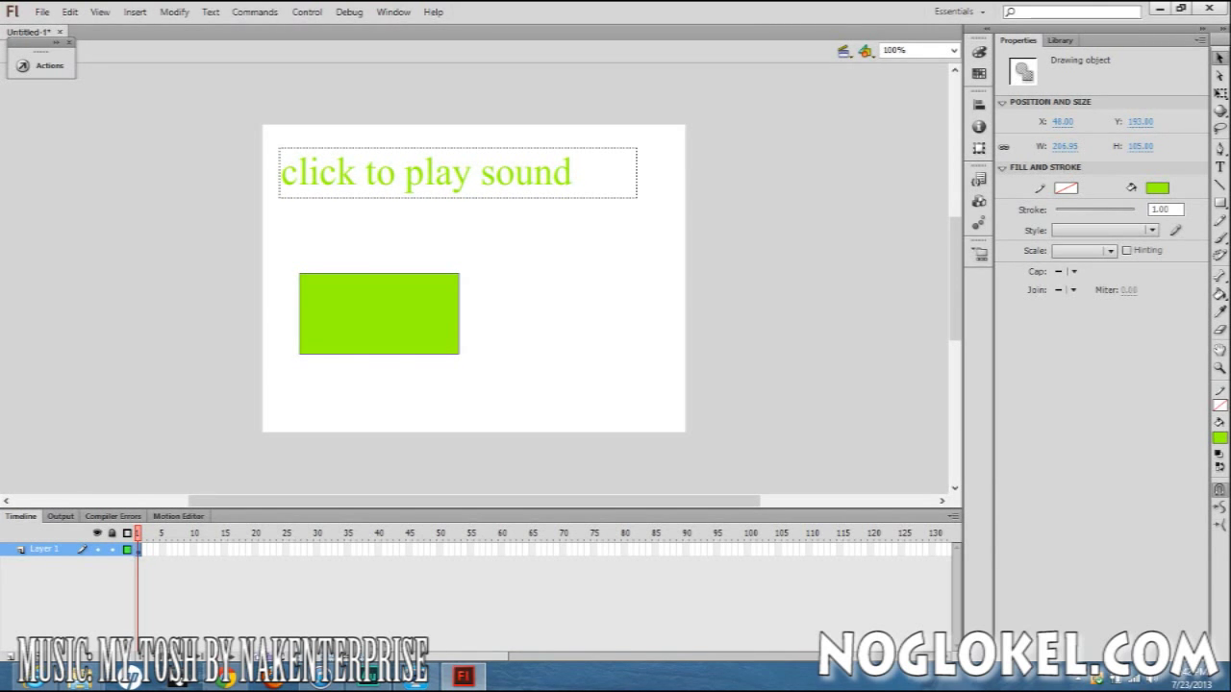
right_click(360, 300)
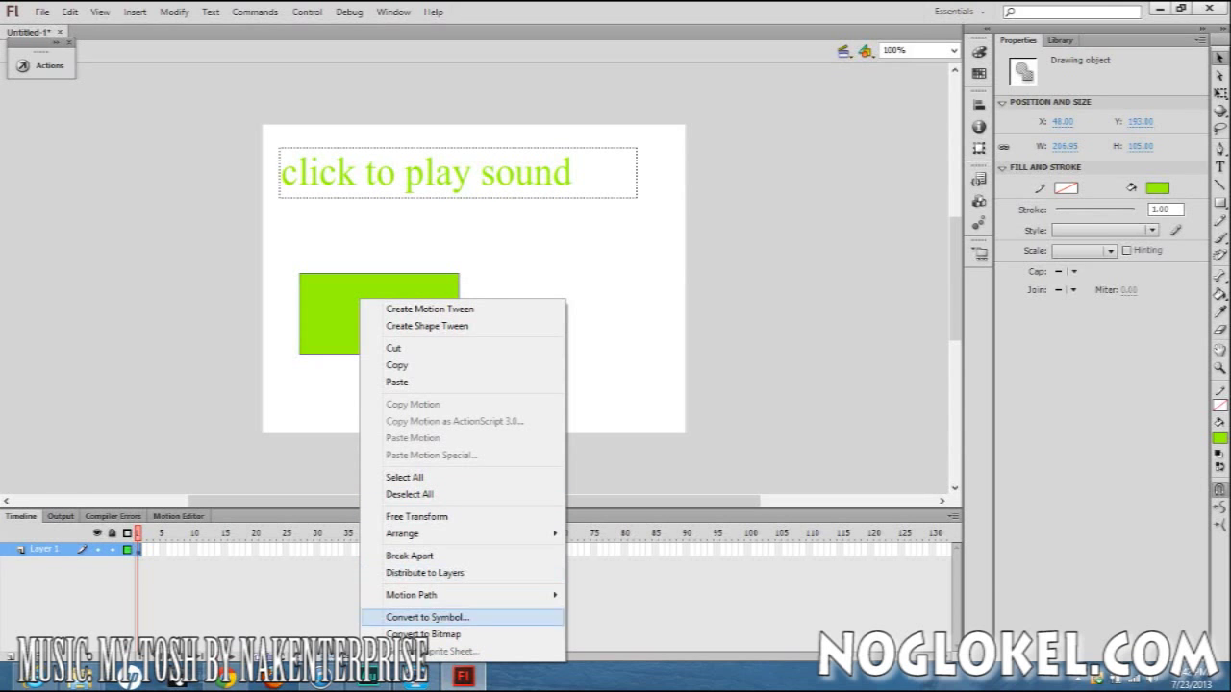
click(427, 617)
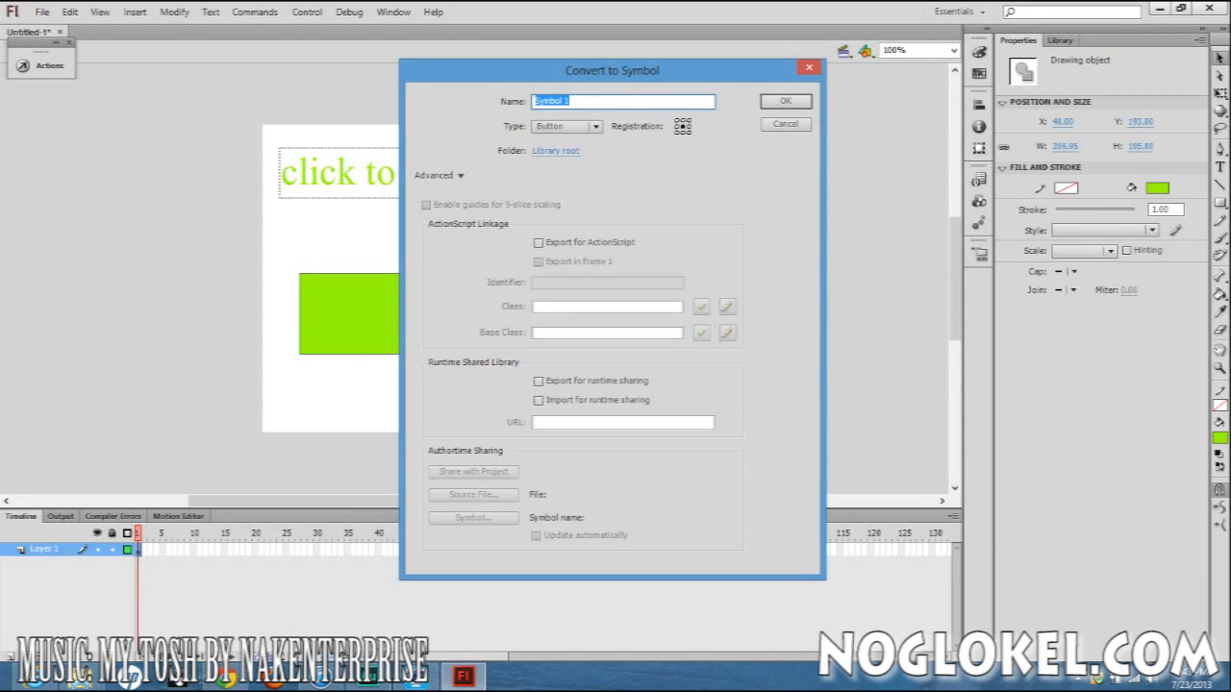
key(Return)
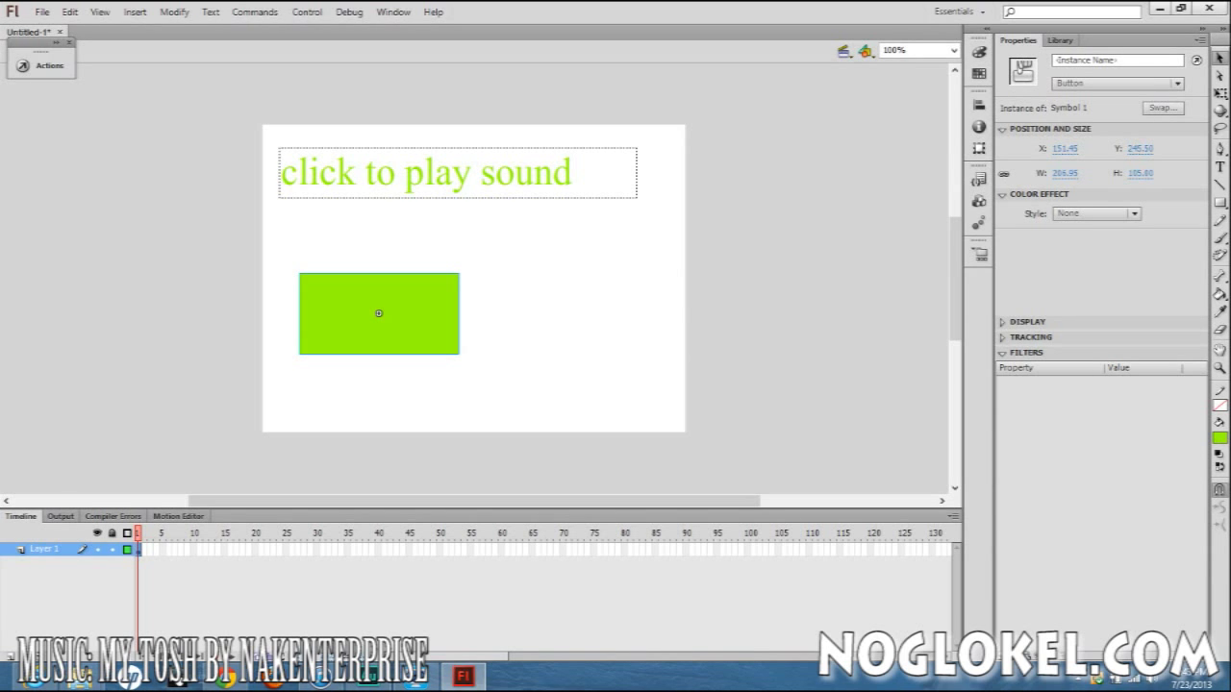
click(1129, 60)
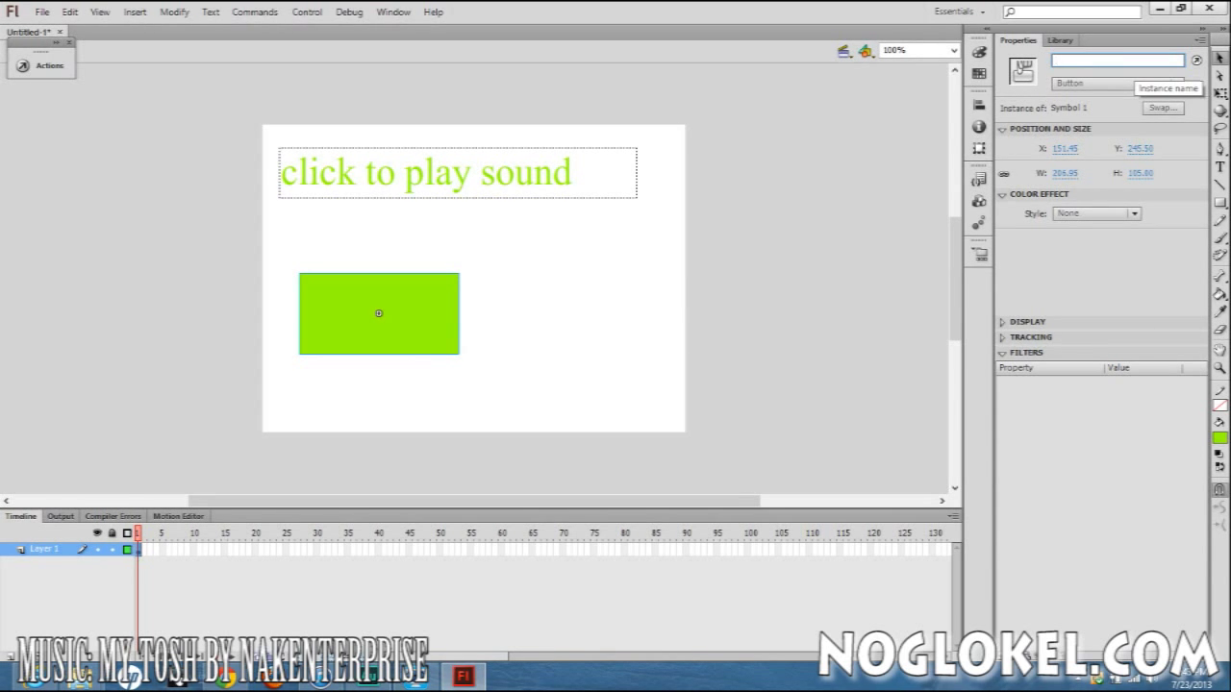
text(btn2)
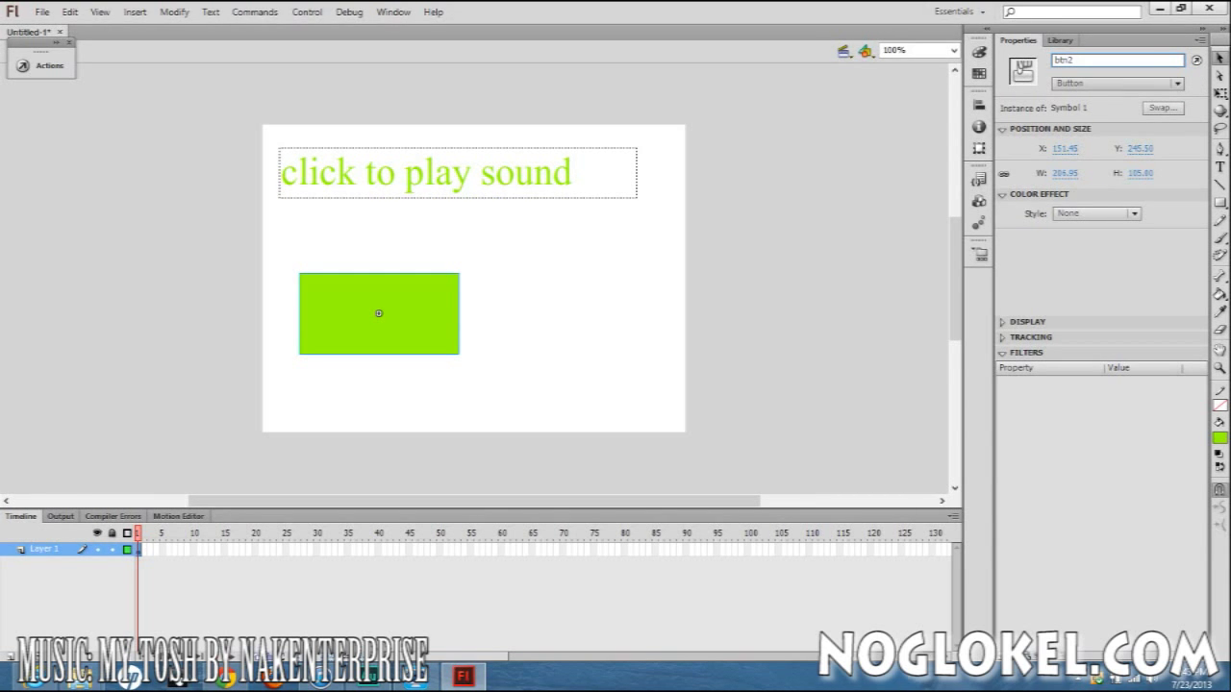
key(Escape)
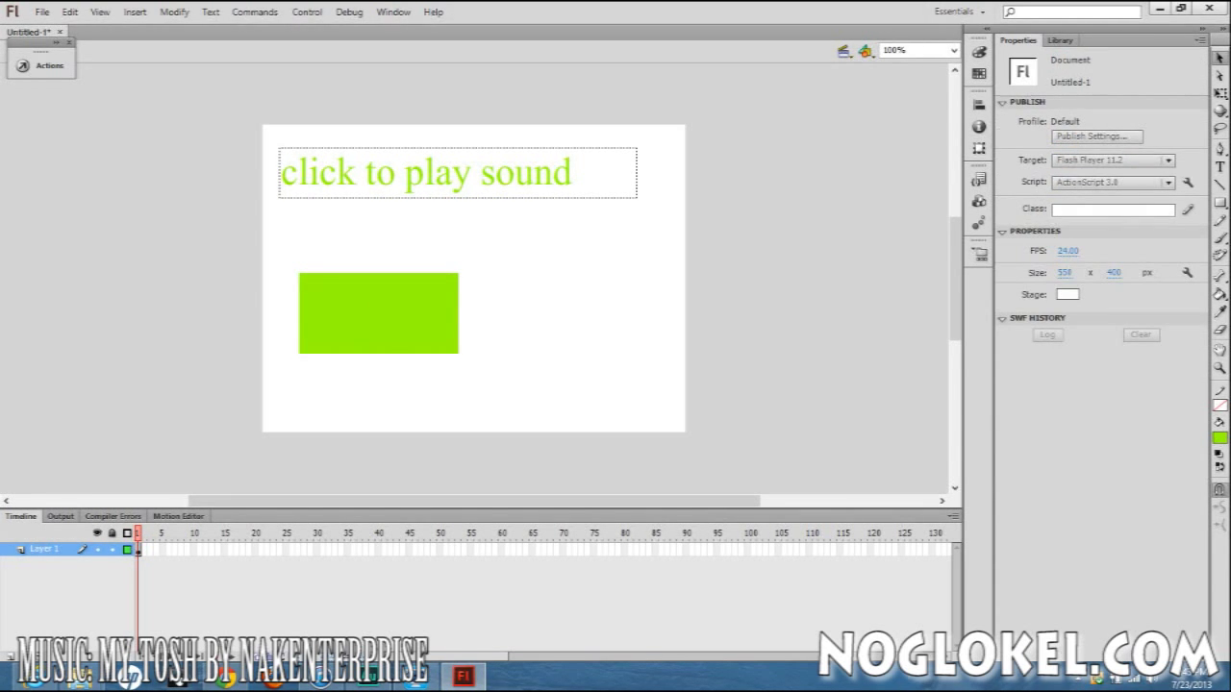
click(458, 173)
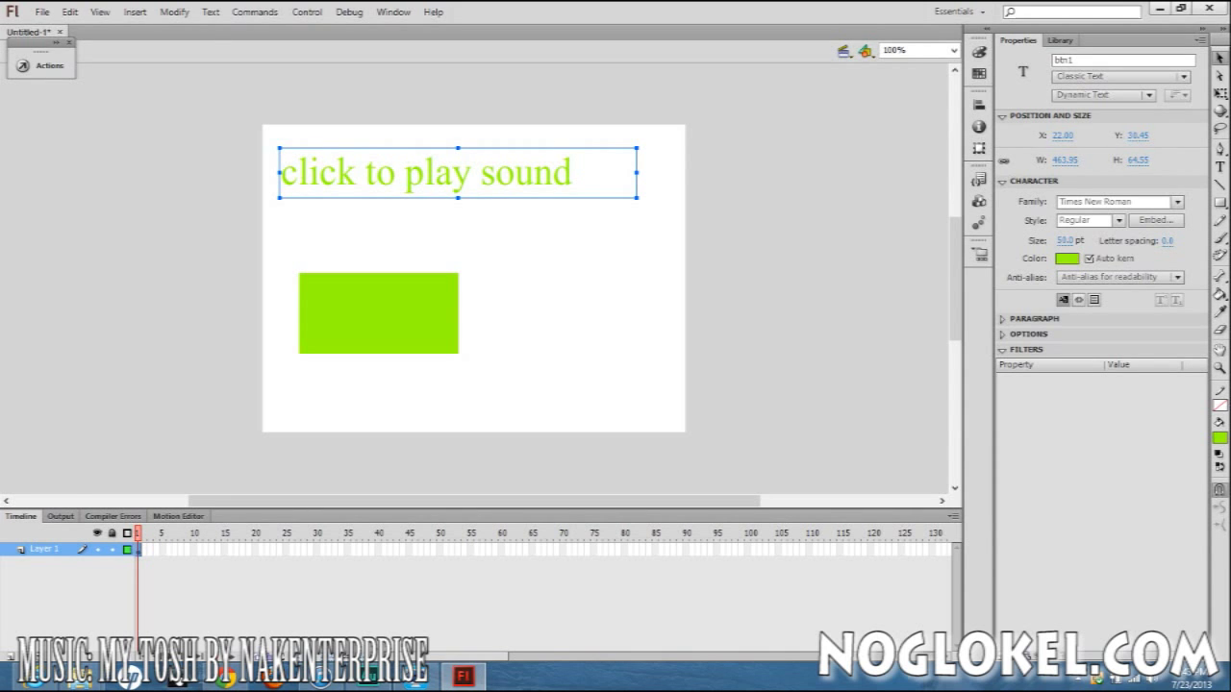
right_click(434, 175)
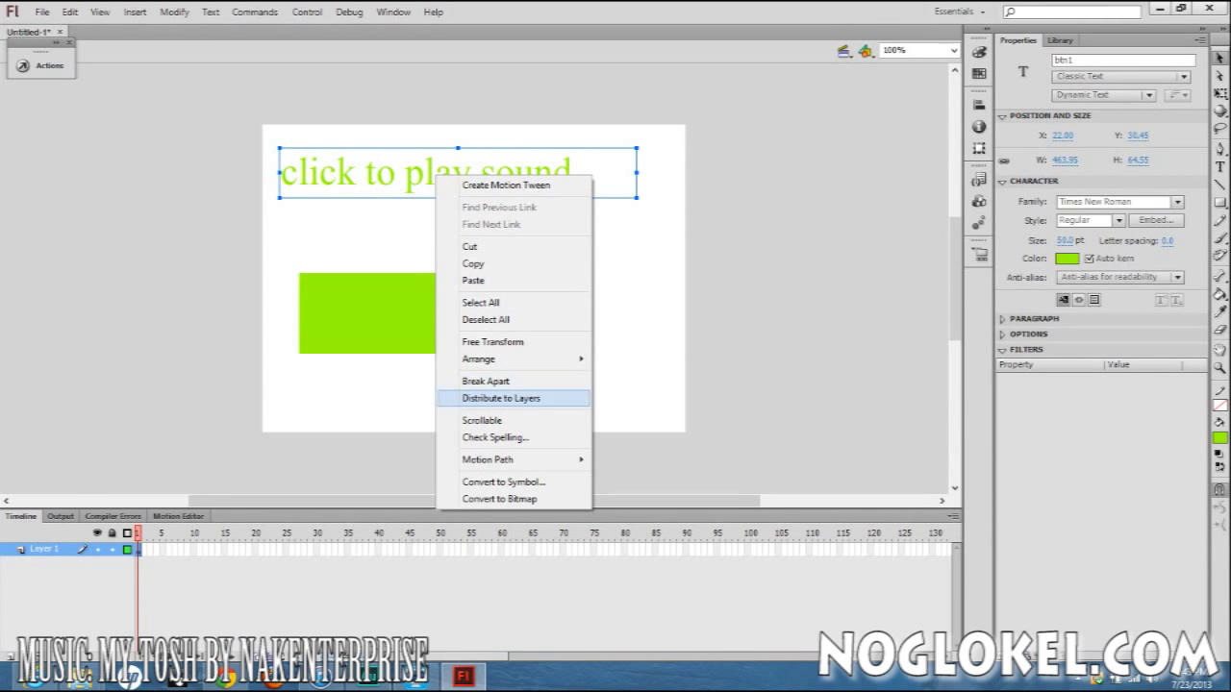
key(Escape)
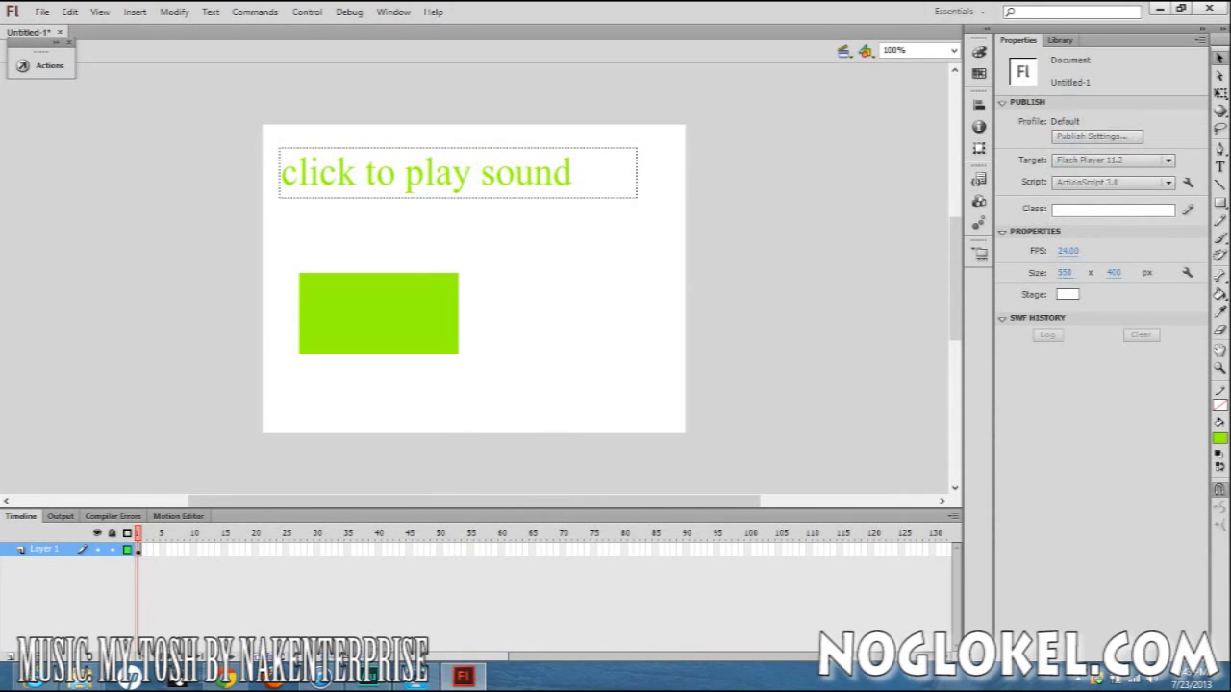
click(434, 175)
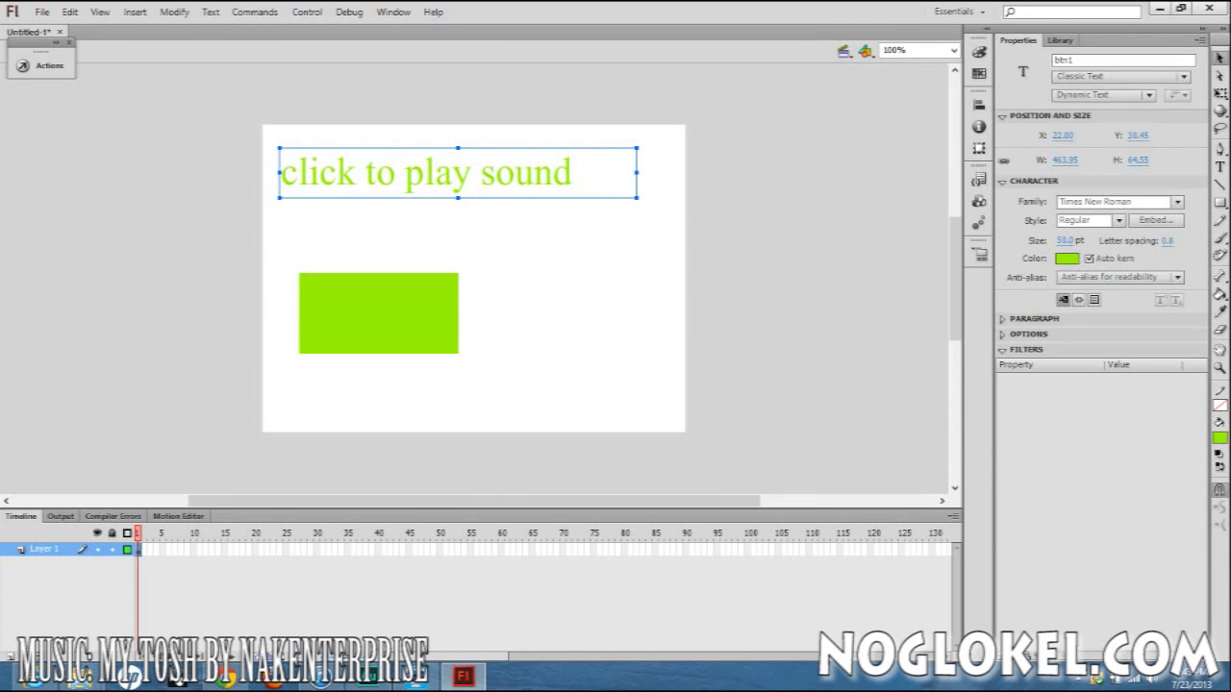
click(1101, 60)
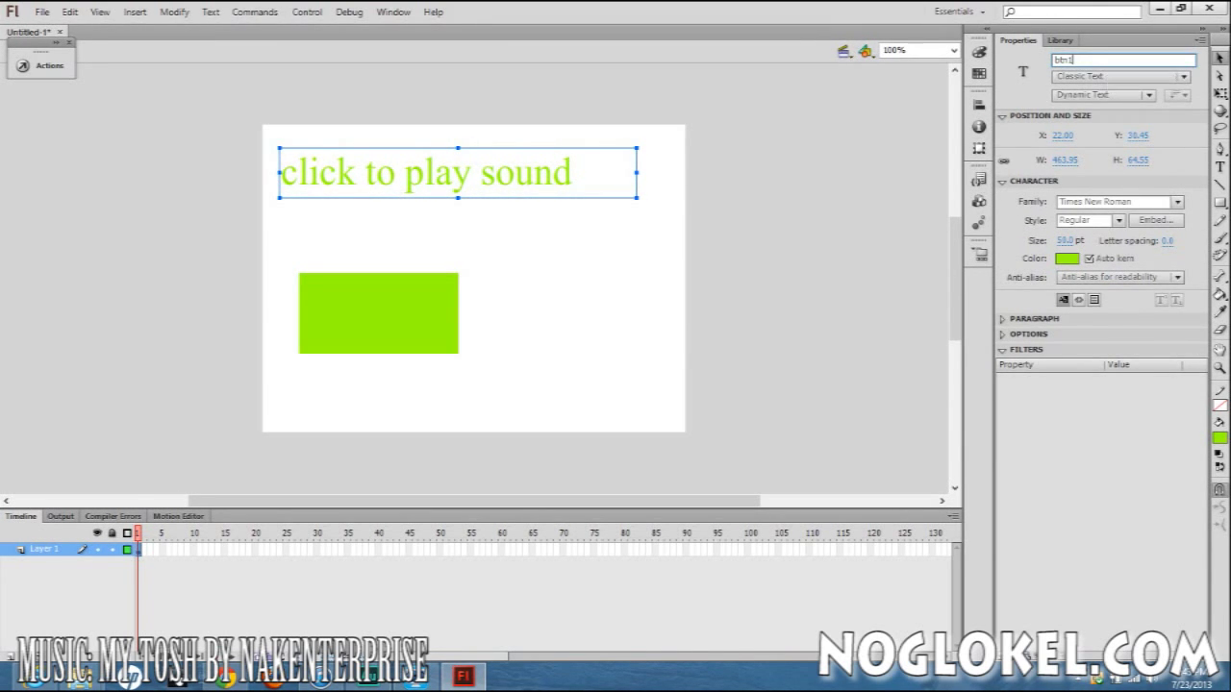
key(Escape)
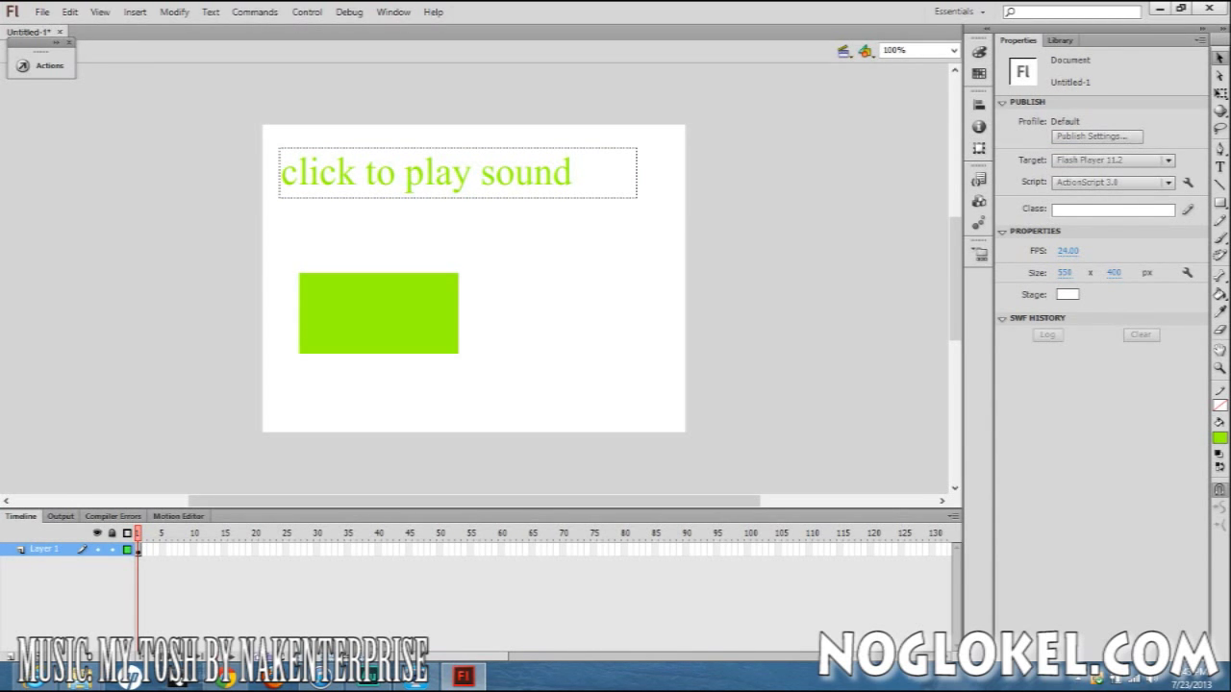
- Select the "click to play sound" text and show the Audio and Video code snippets
click(457, 173)
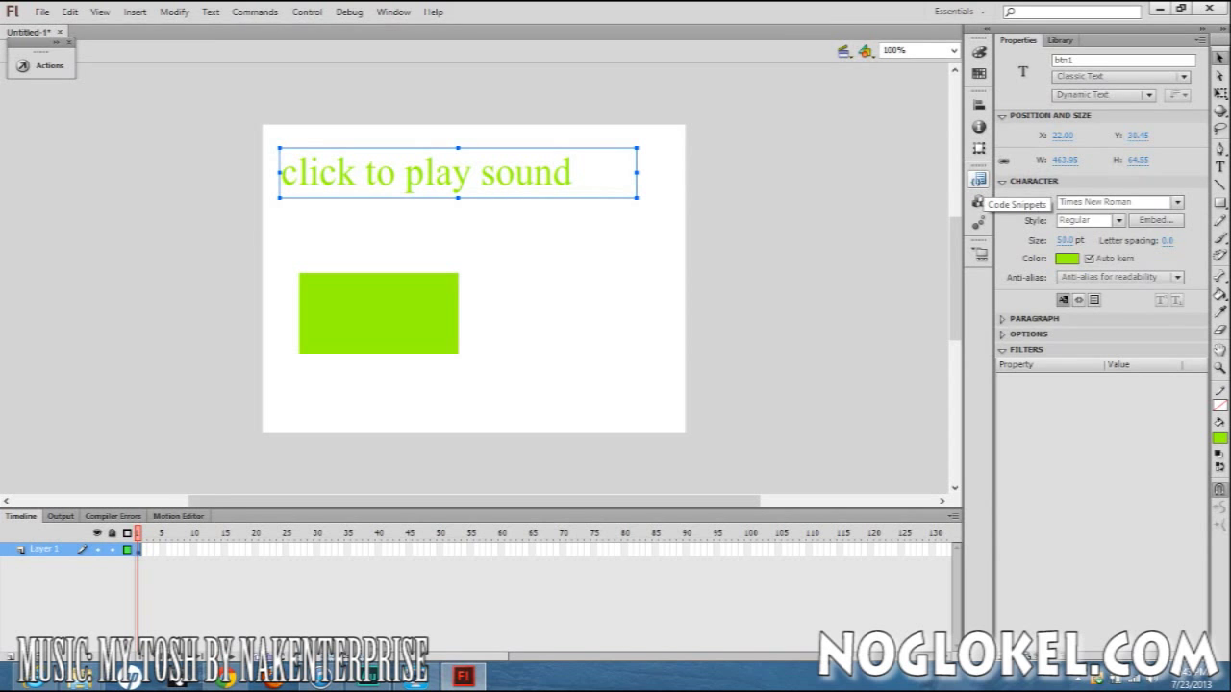
click(978, 180)
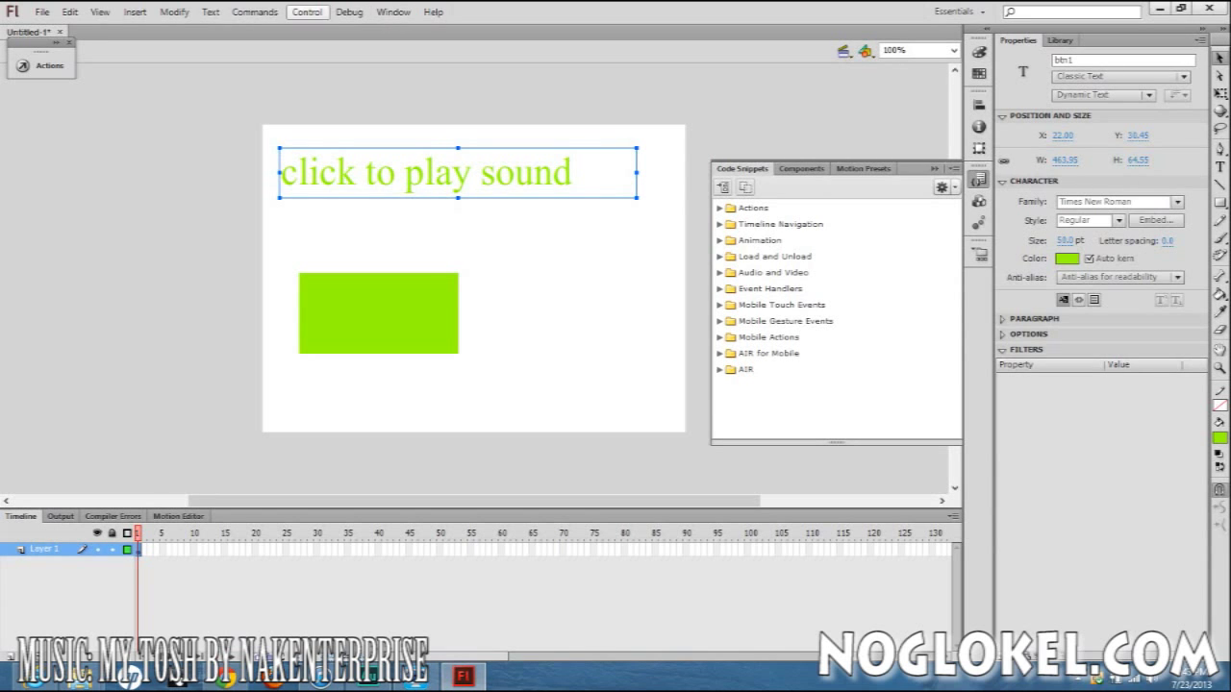
click(393, 12)
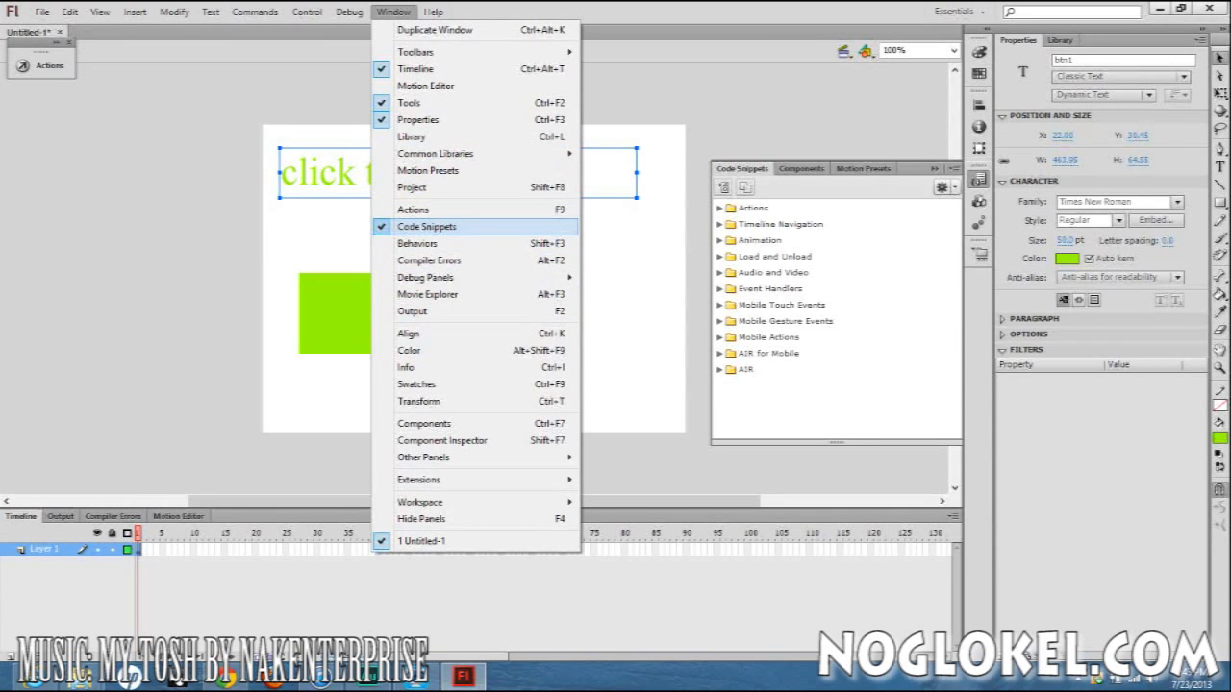
key(Escape)
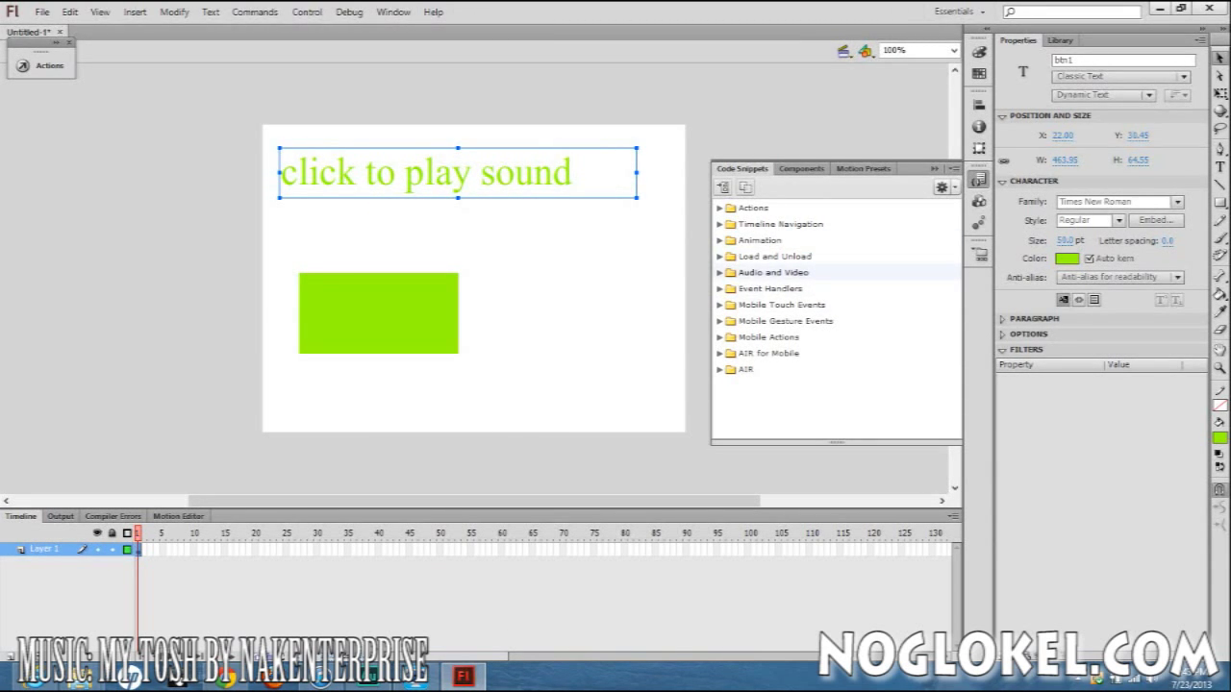
double_click(773, 272)
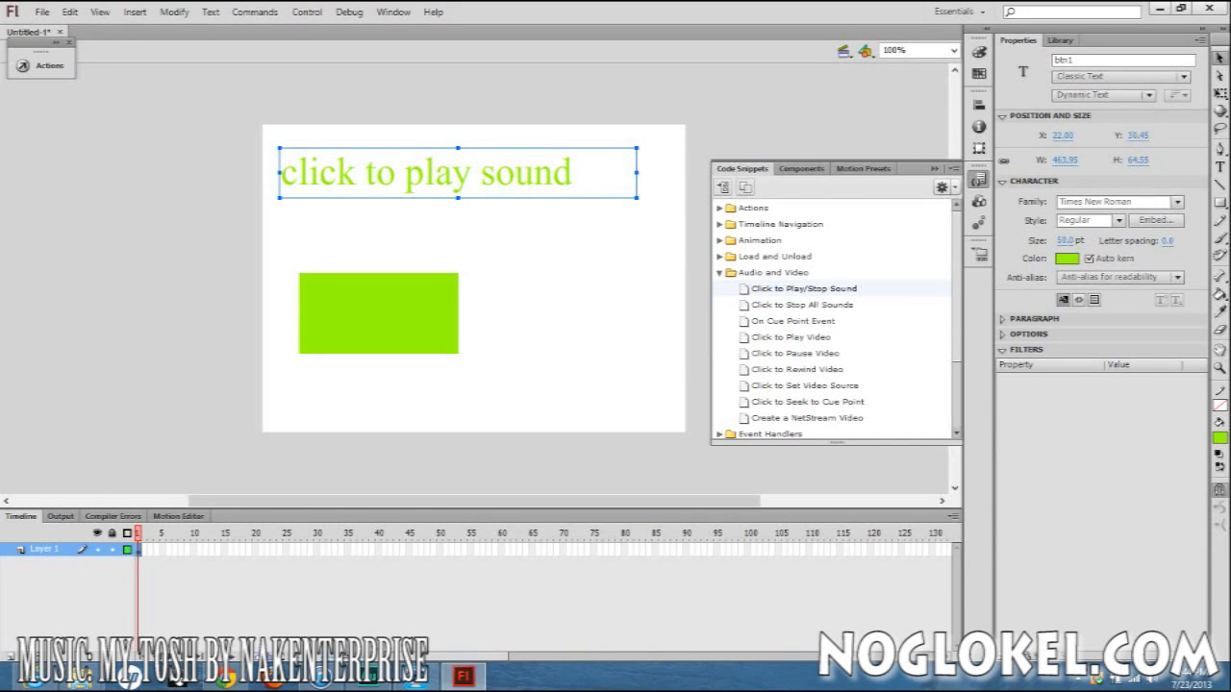
click(804, 289)
double_click(803, 288)
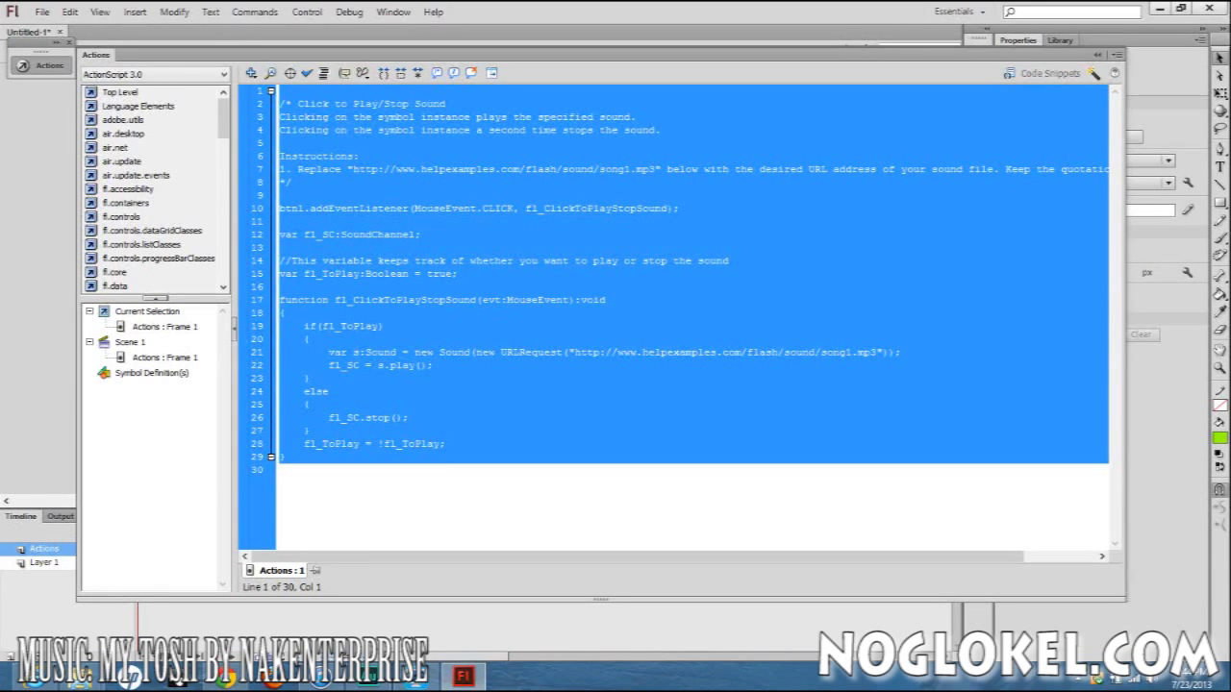
key(Delete)
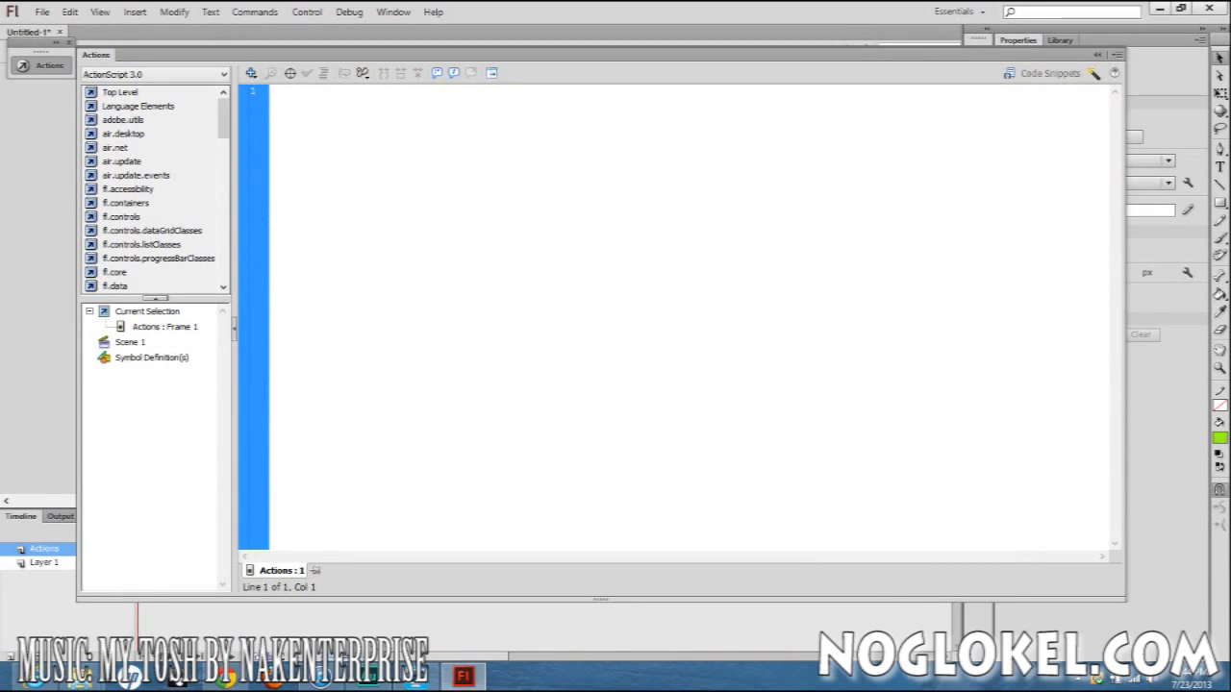
click(1097, 55)
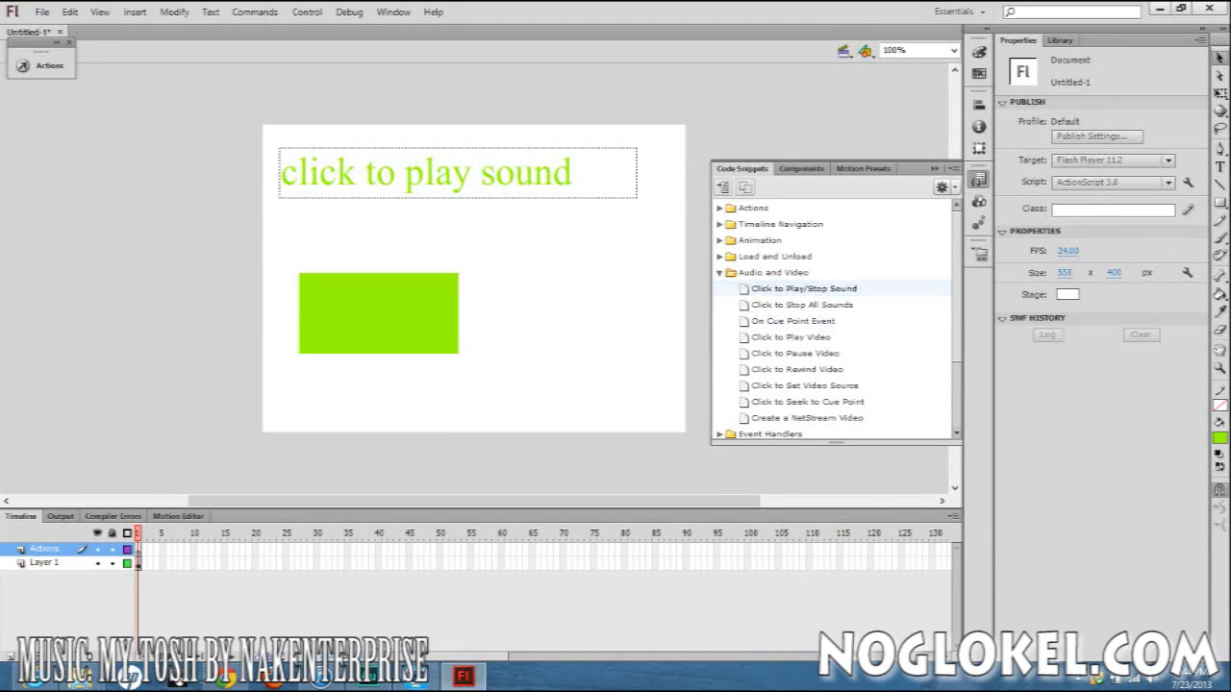
- Preview the Click to Play/Stop Sound snippet's code for the btn1 text field and insert it
click(534, 173)
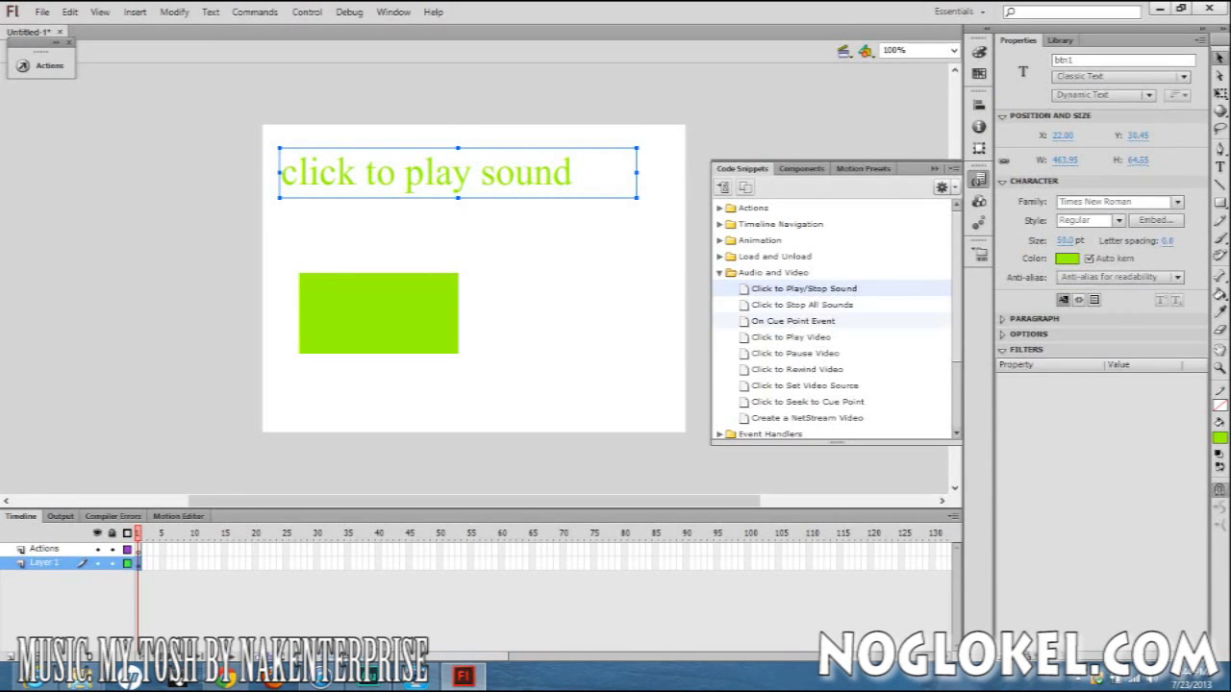
click(804, 289)
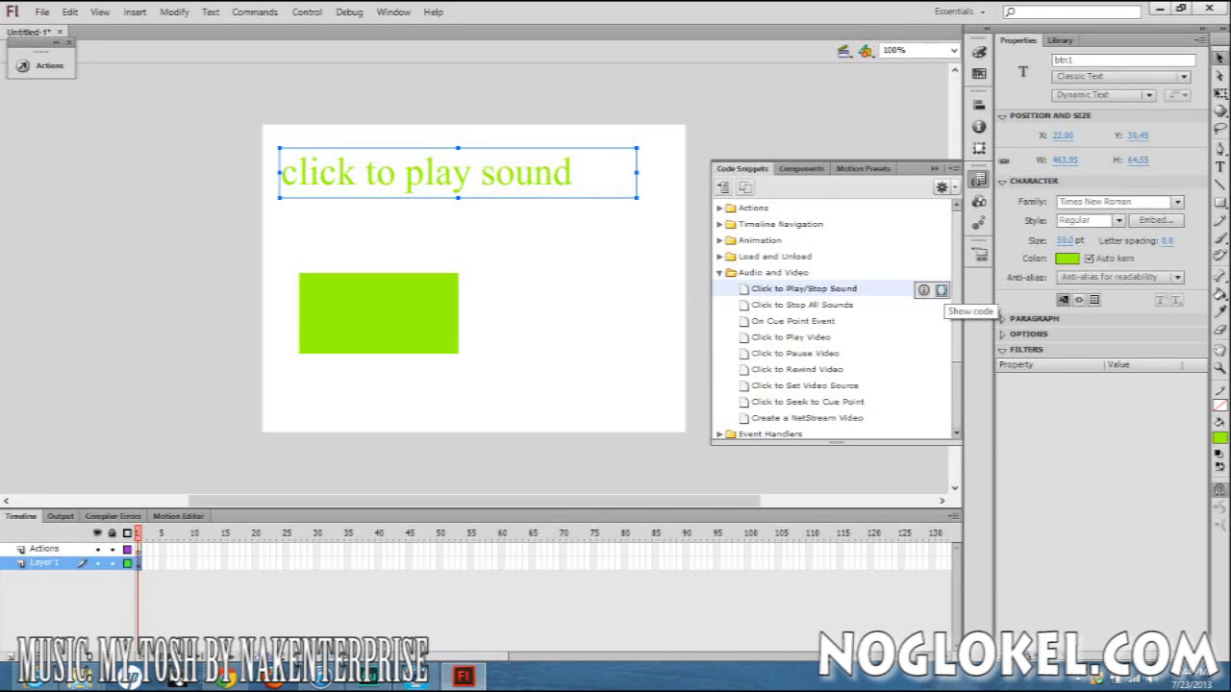
click(941, 290)
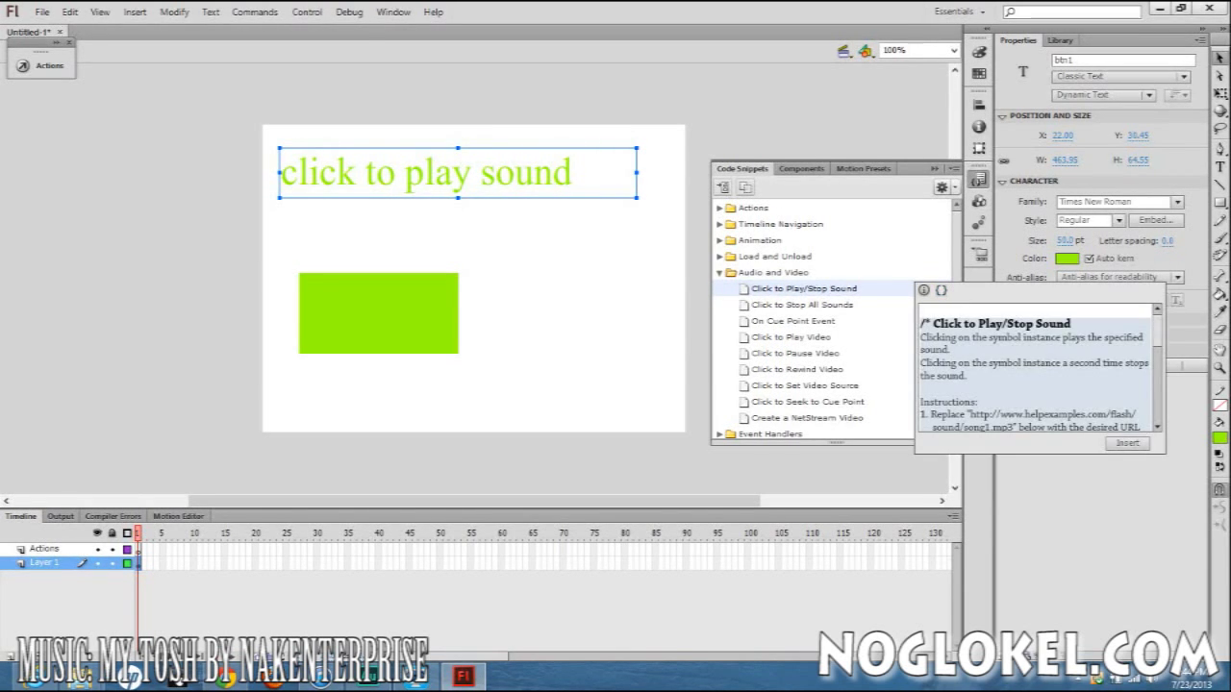
scroll(1034, 367, down, 2)
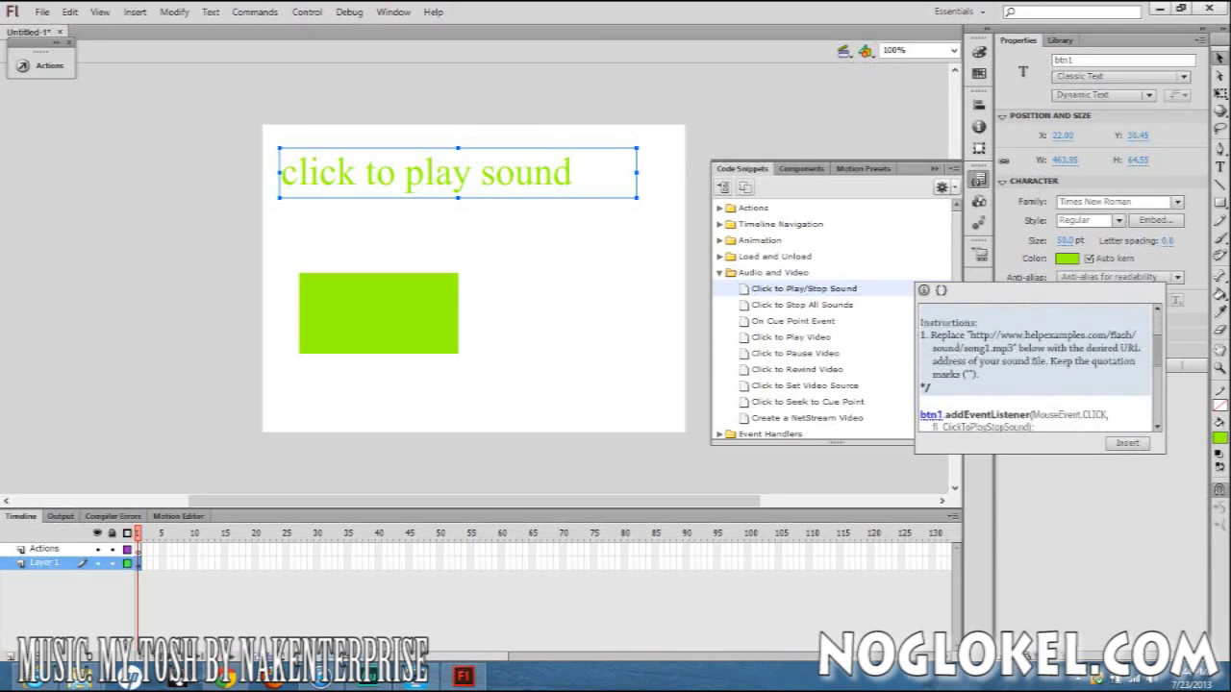
scroll(1034, 367, down, 2)
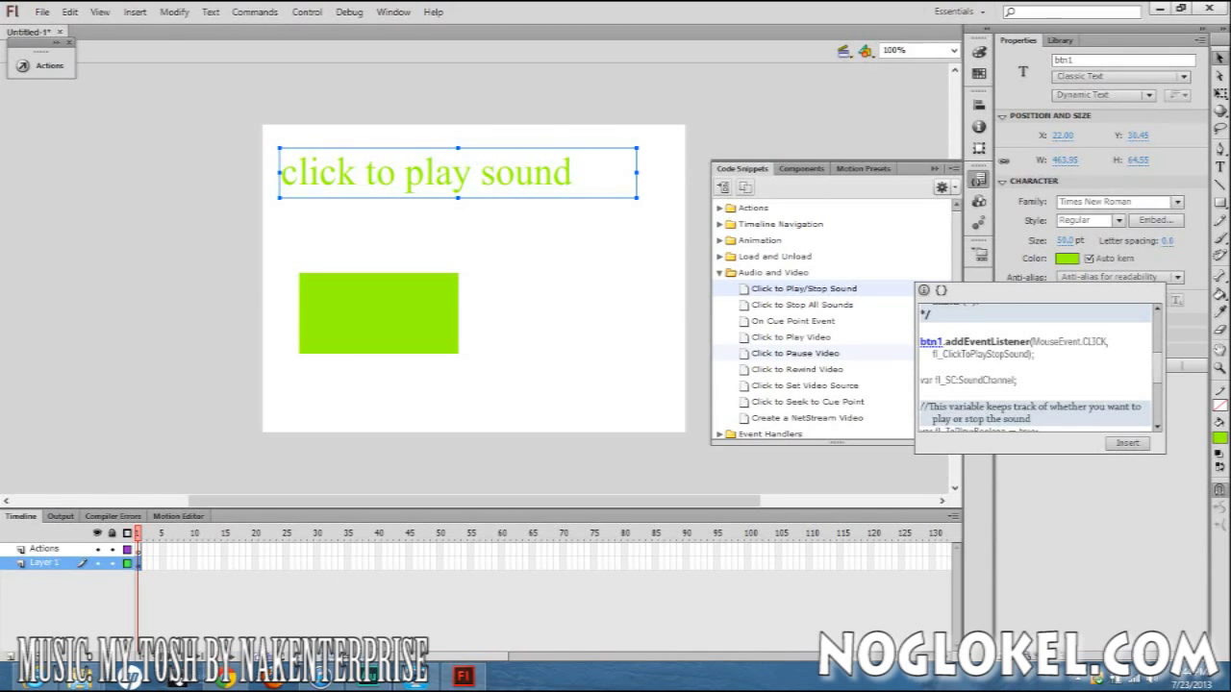
click(1127, 442)
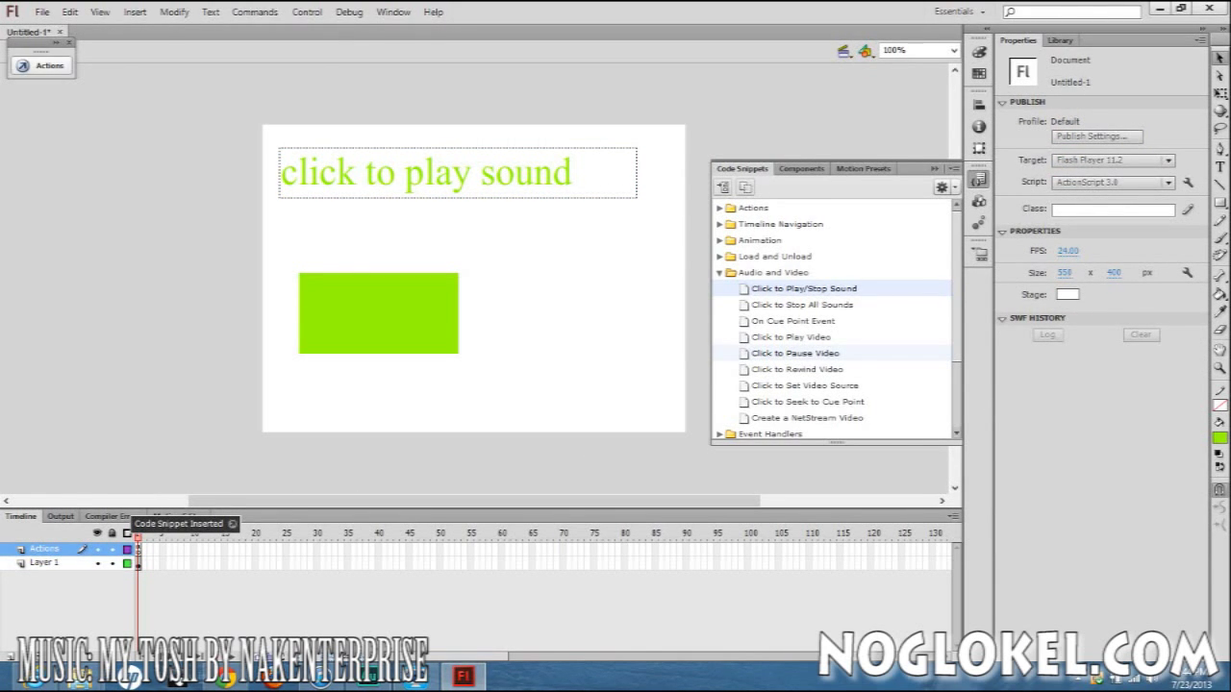
- Review the inserted btn1 sound script on frame 1 and run a test of the movie
click(41, 65)
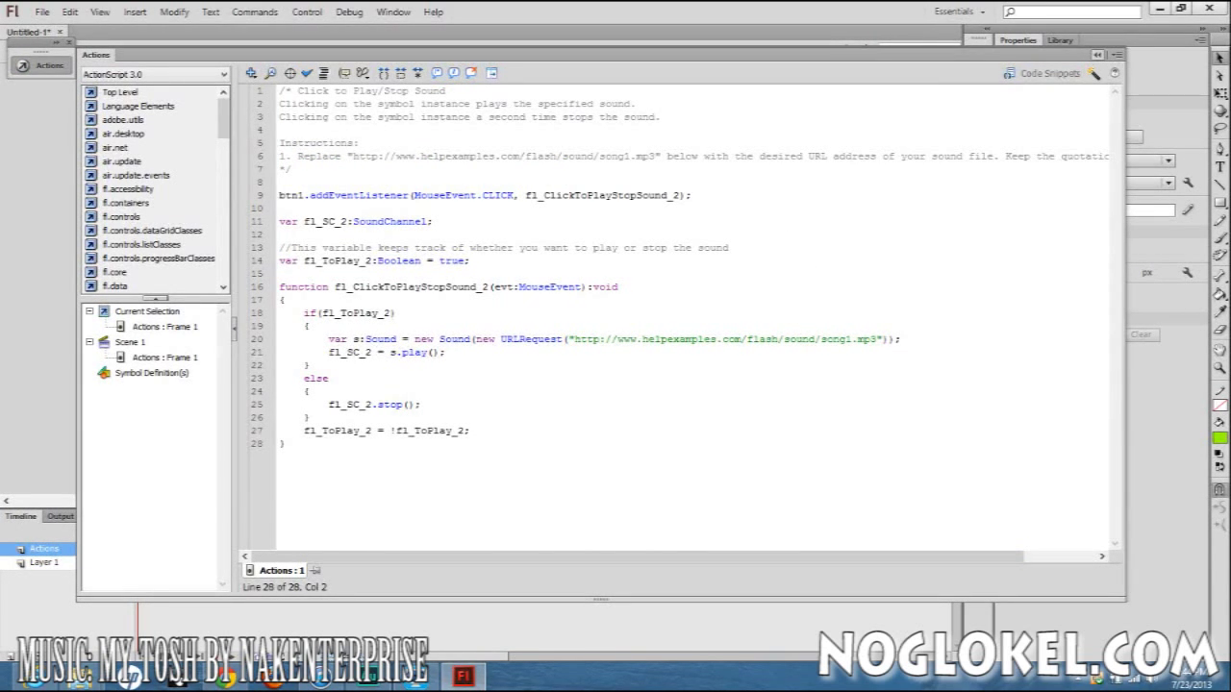
click(1097, 54)
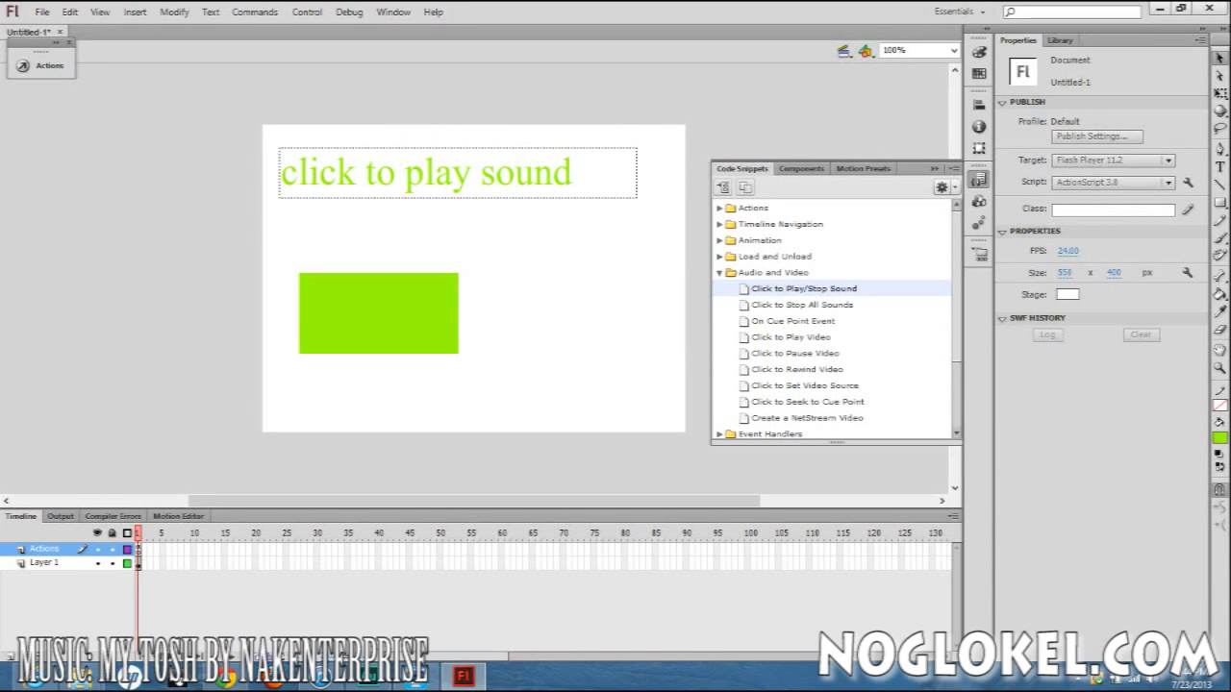
key(ctrl+Return)
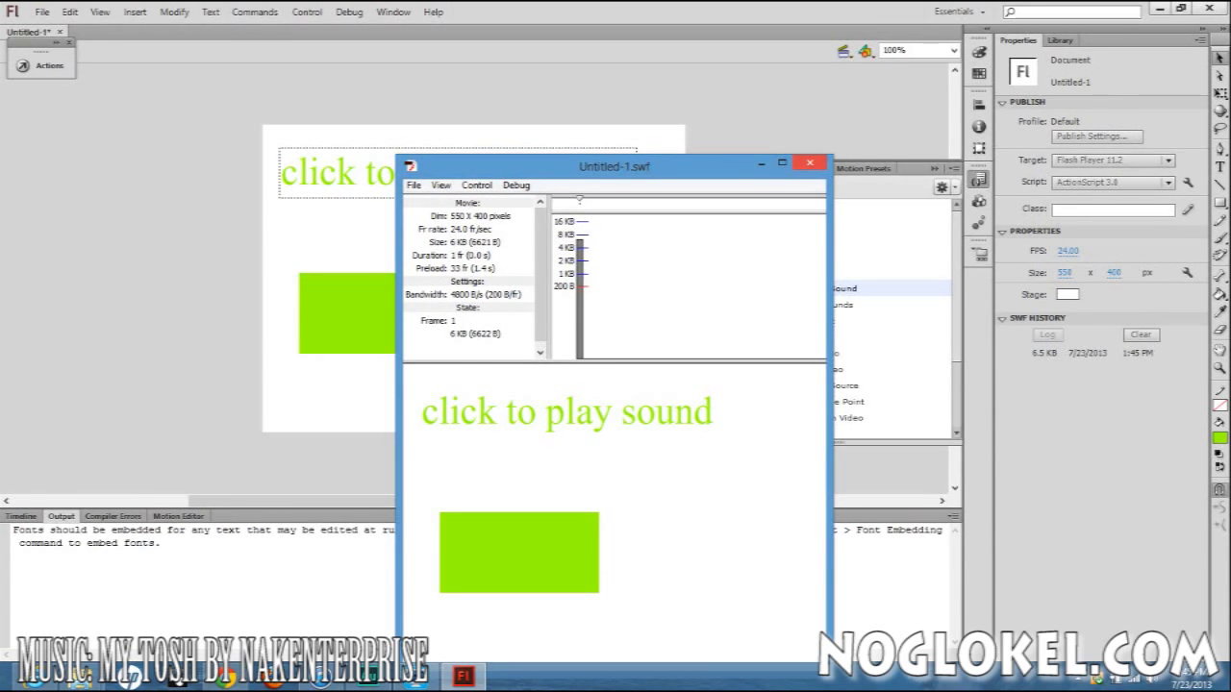
key(ctrl+w)
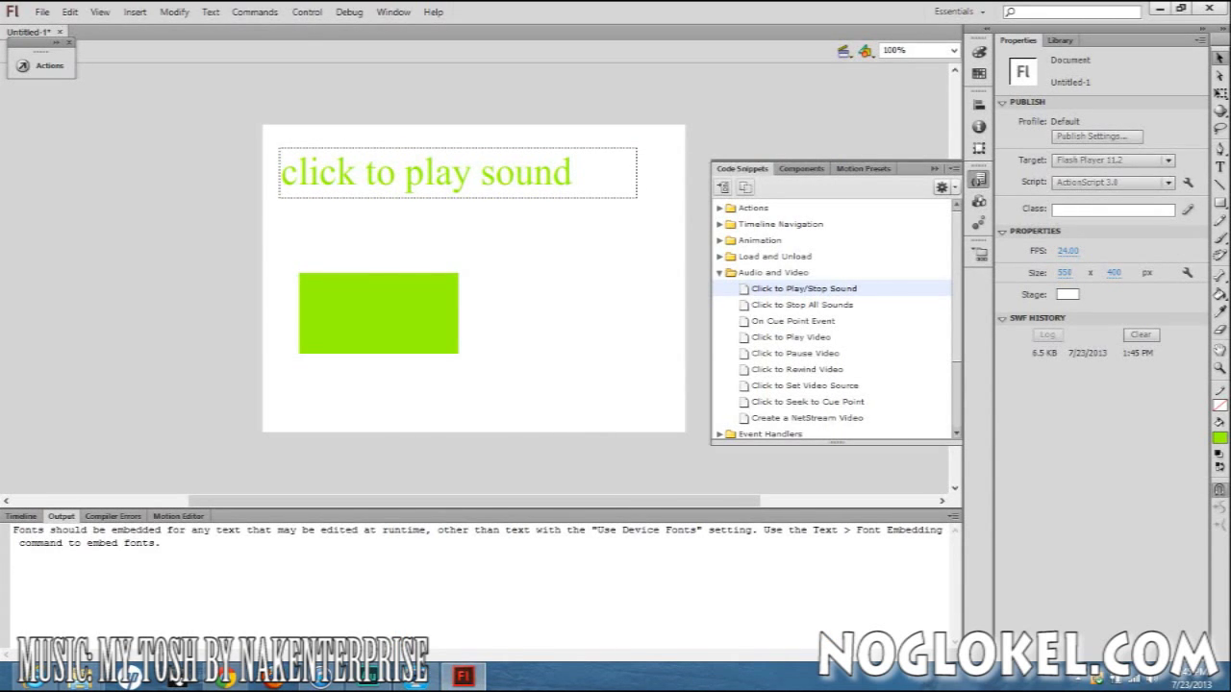
- Add the Click to Play/Stop Sound code snippet to the green rectangle button btn2
click(378, 314)
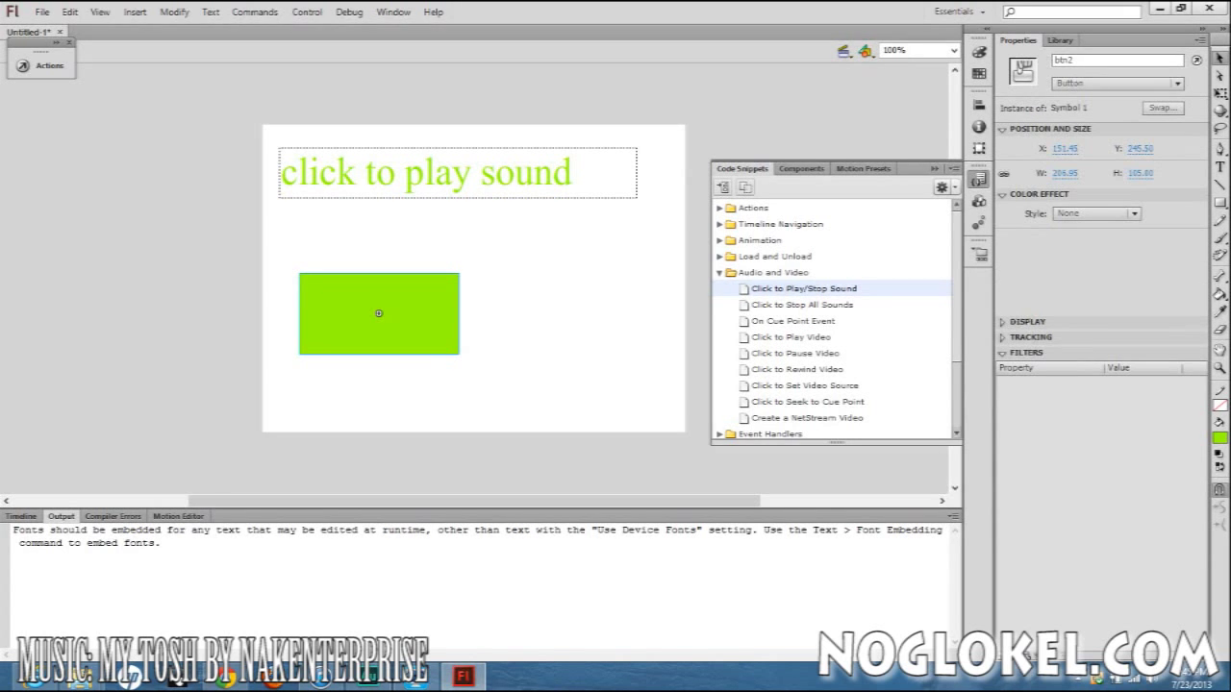
scroll(831, 322, down, 2)
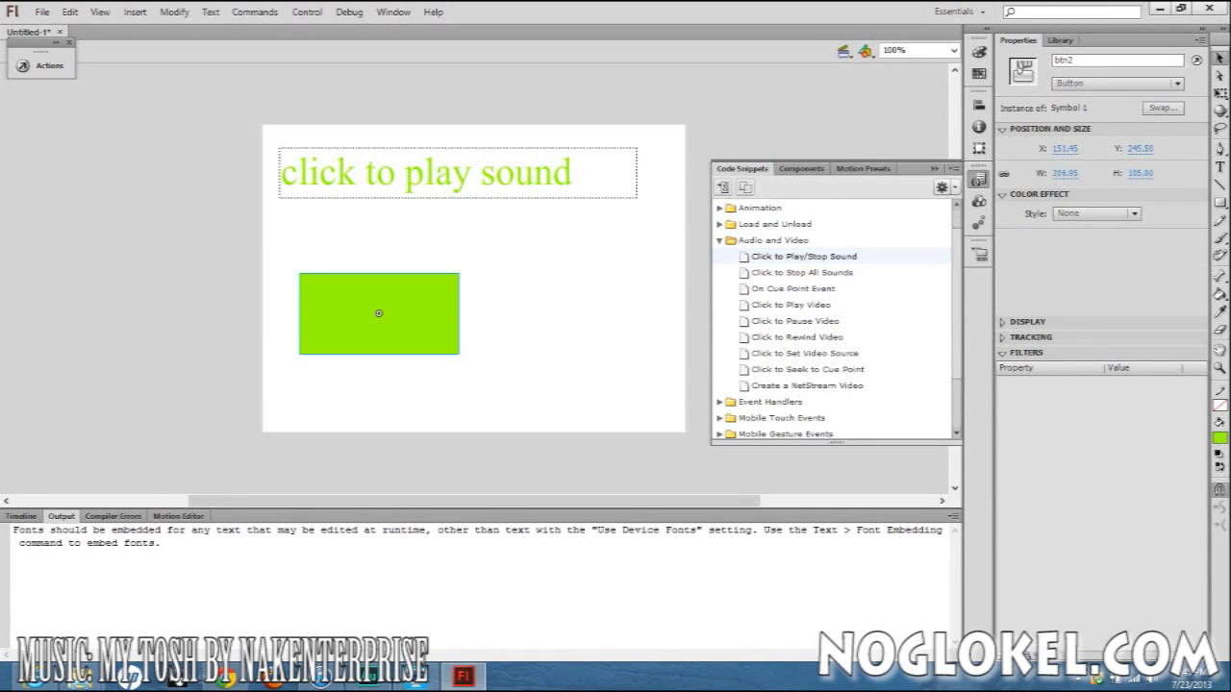
mouse_move(803, 257)
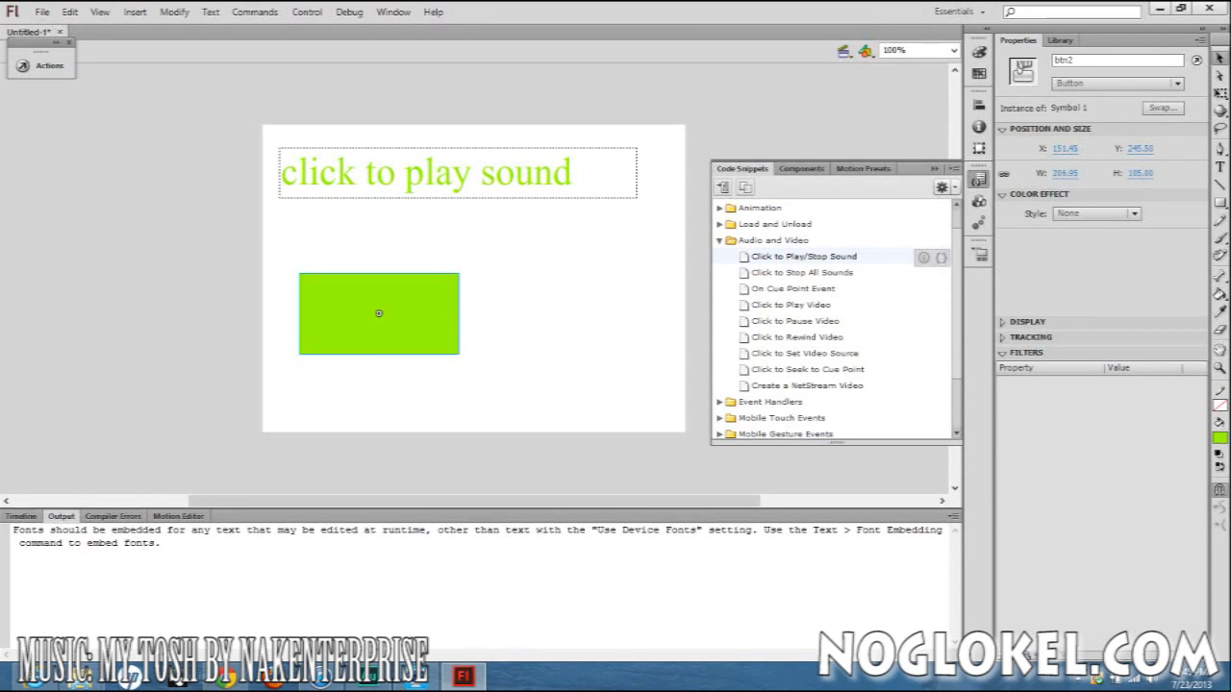
double_click(803, 257)
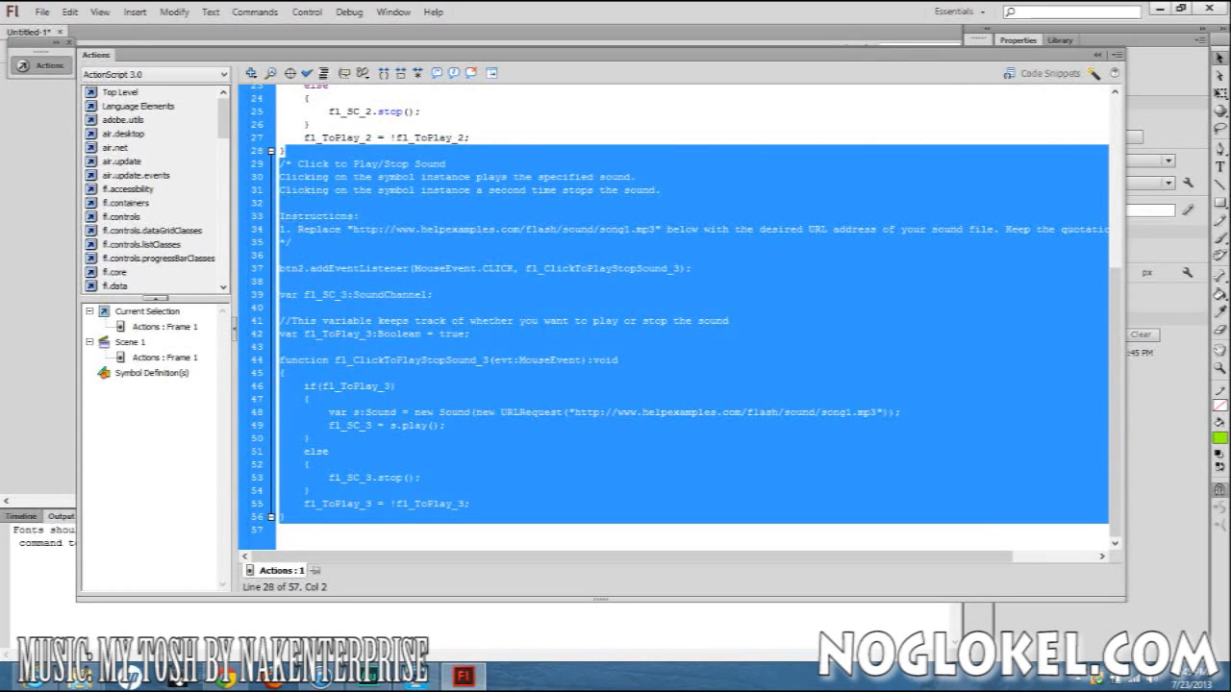
- Separate the btn1 and btn2 sound scripts with ten blank lines after the first function's closing brace
scroll(686, 315, up, 4)
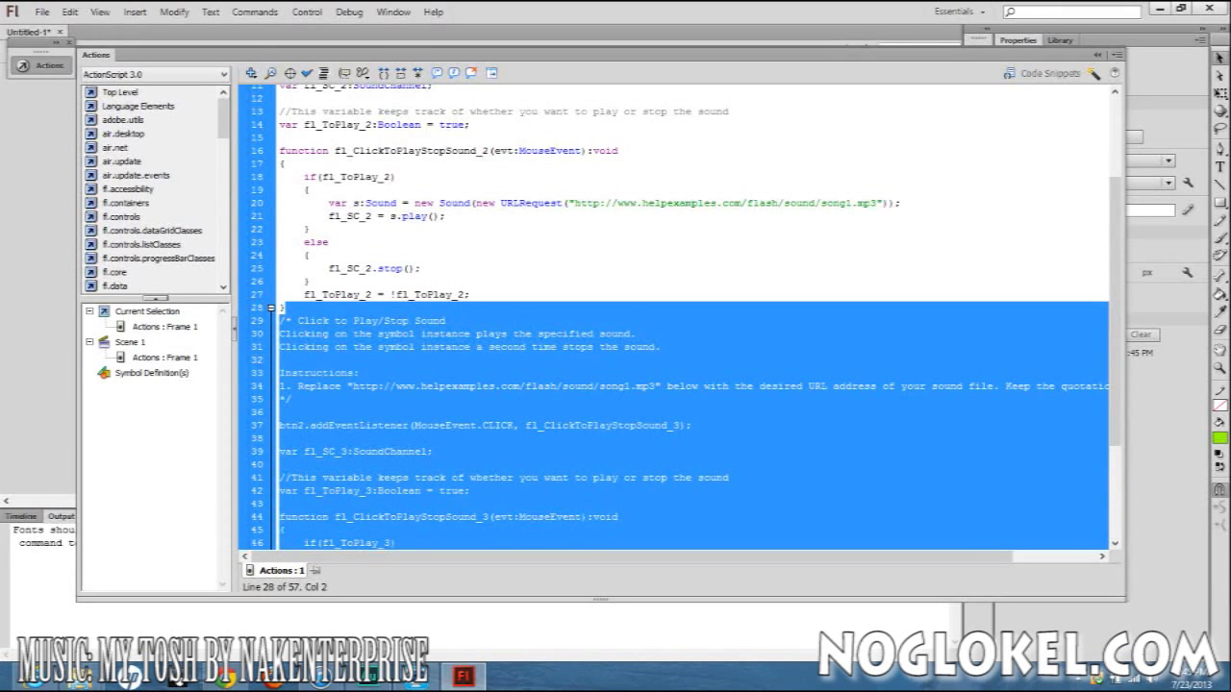
click(280, 308)
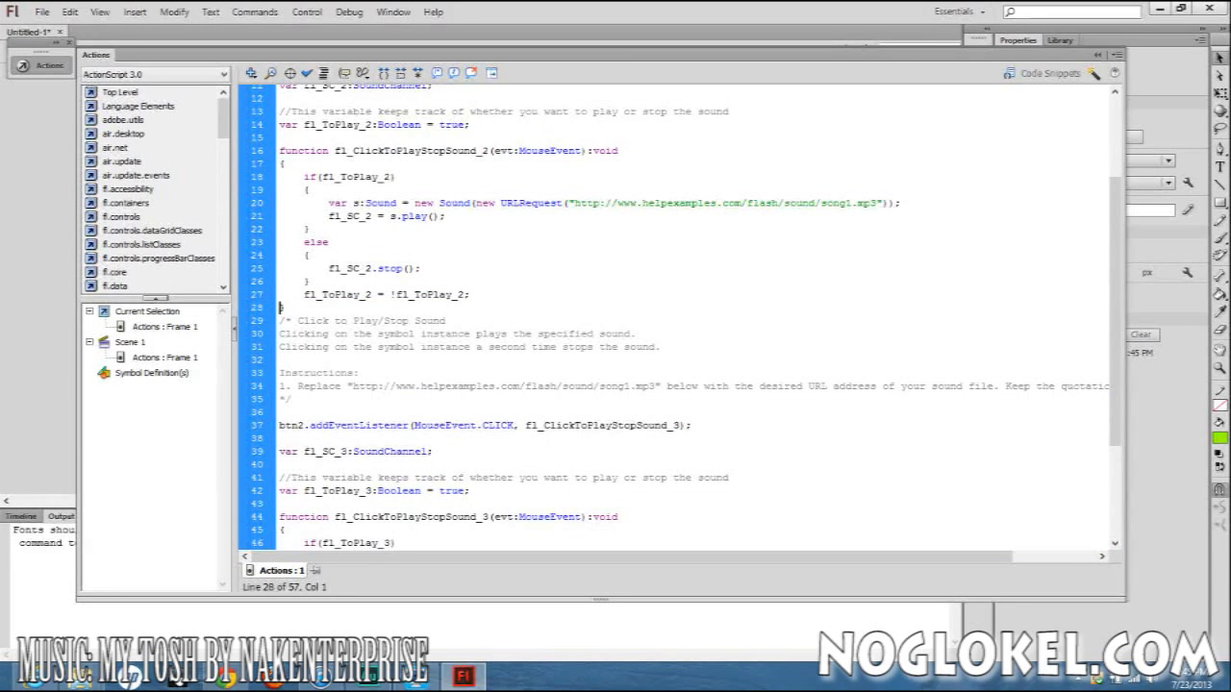
click(285, 308)
key(Return)
key(Return)
key(Return)
key(Return)
key(Return)
key(Return)
key(Return)
key(Return)
key(Return)
key(Return)
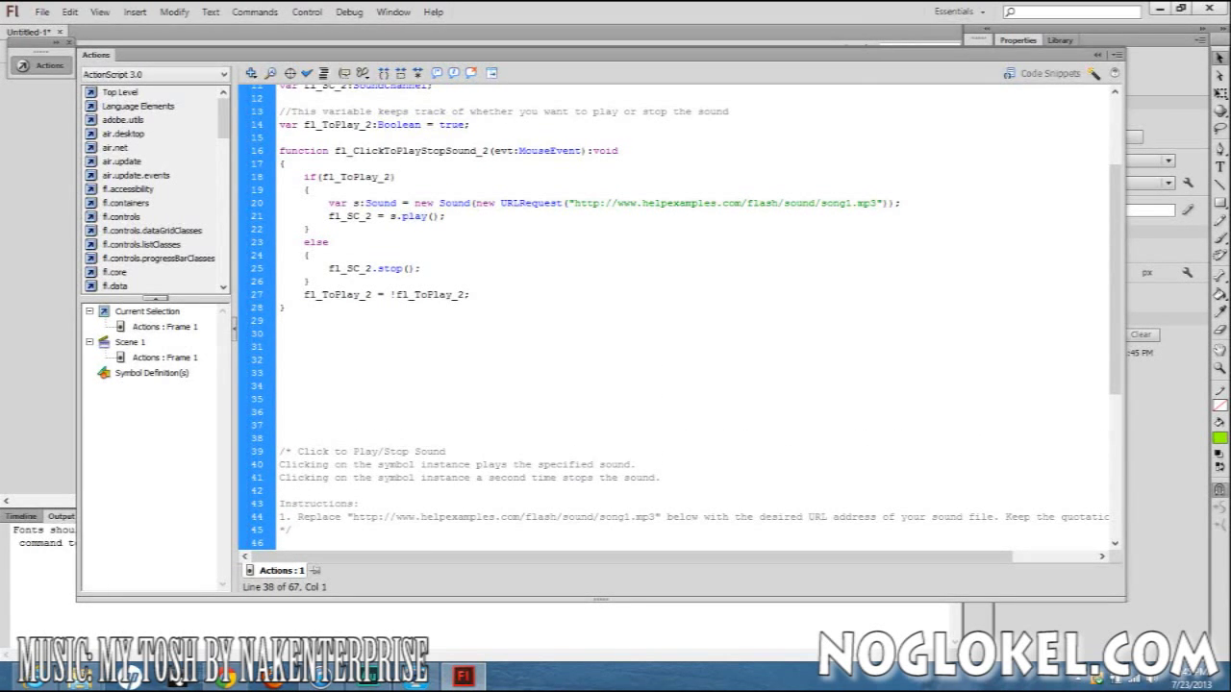
- Check the btn2 event listener and sound function in the script, and test the movie with both snippets
scroll(673, 318, down, 2)
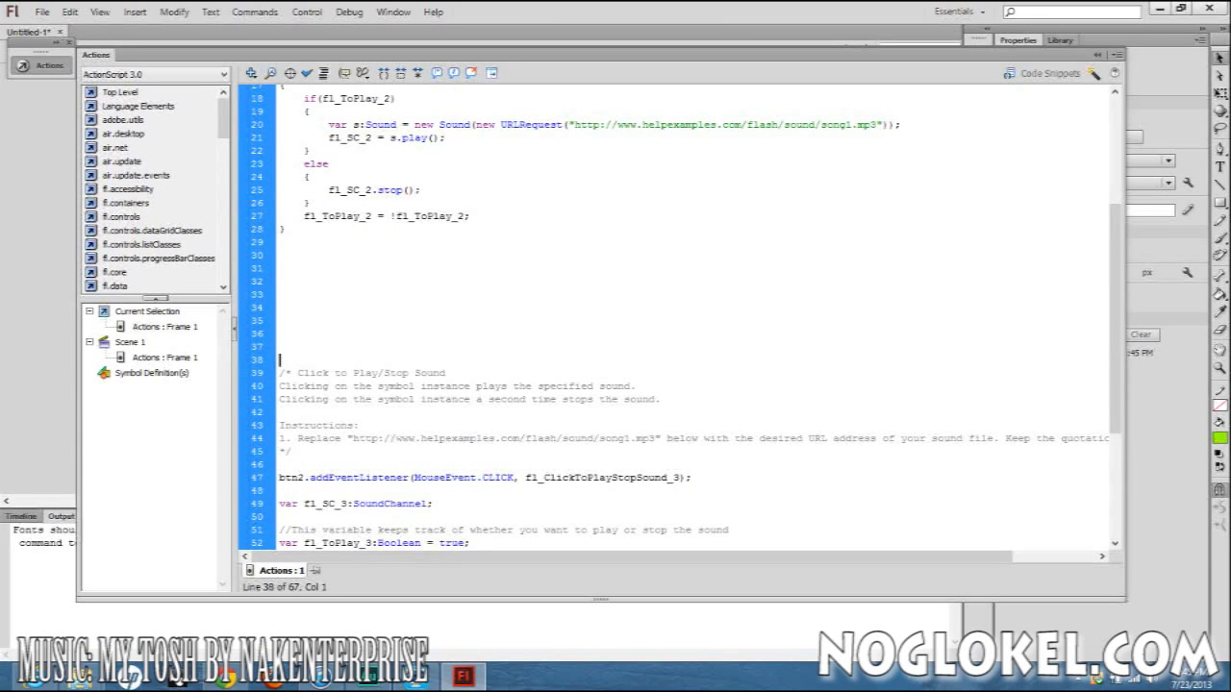
scroll(673, 317, down, 3)
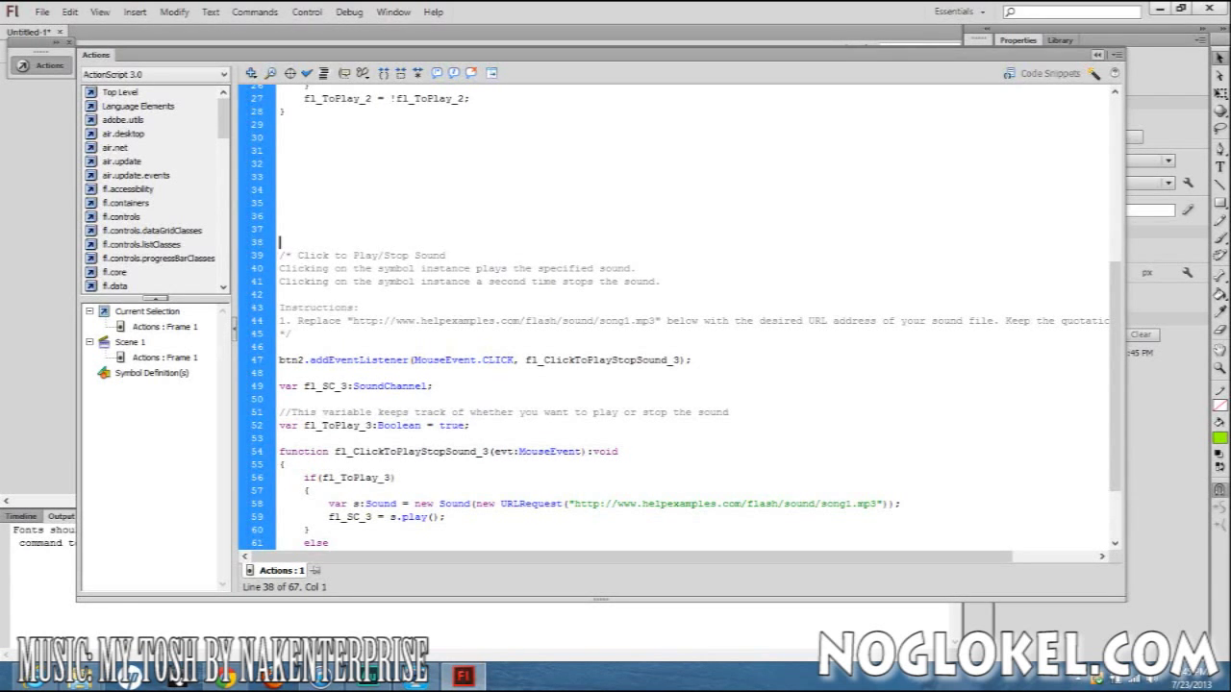
click(1096, 55)
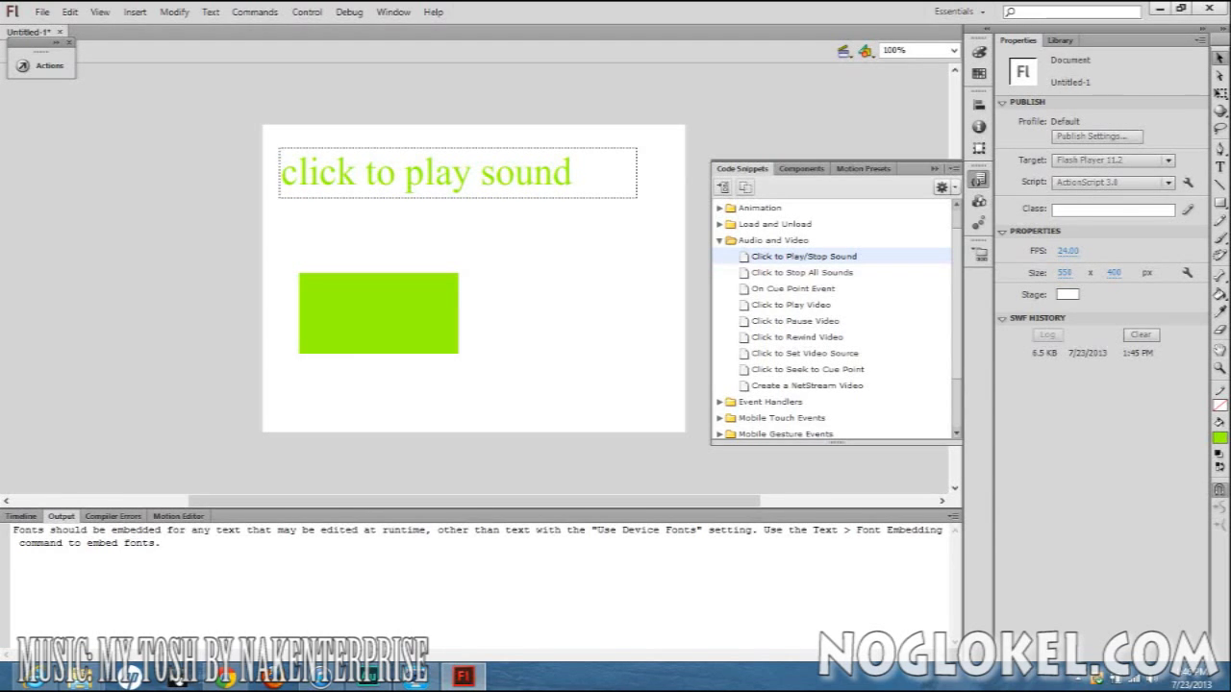
key(ctrl+Return)
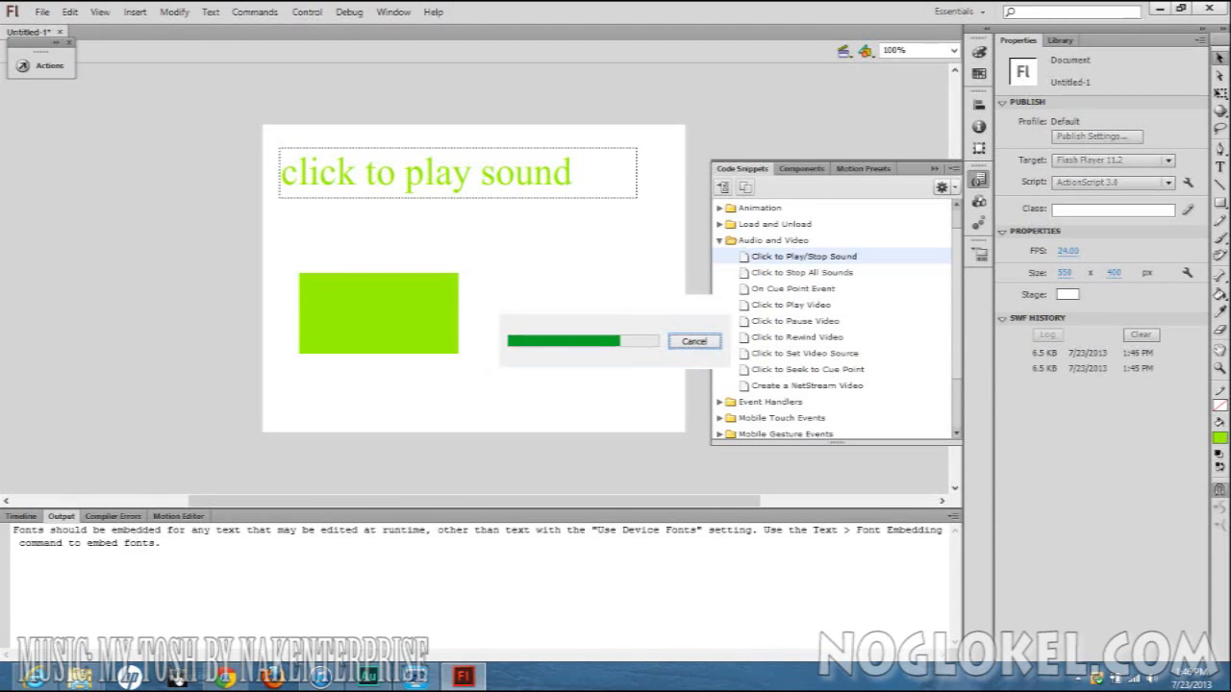